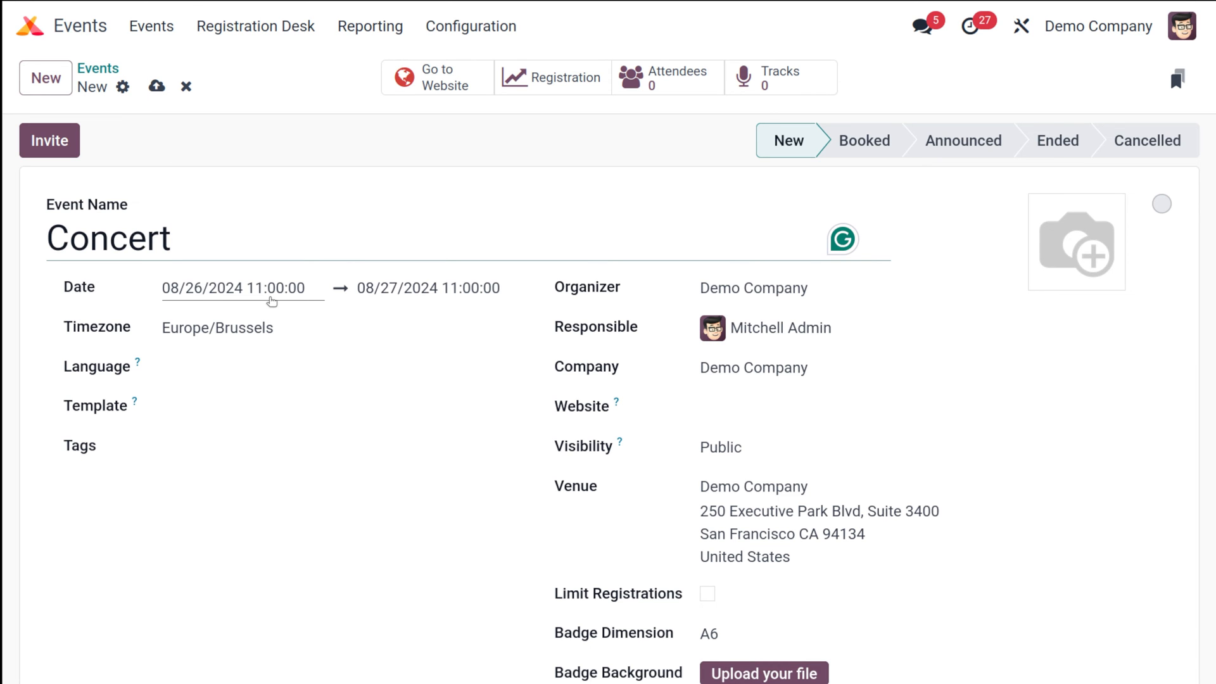
Set the Concert event to run from 09/17/2024 11:00 to 09/18/2024 11:00, leaving no template
left_click(272, 301)
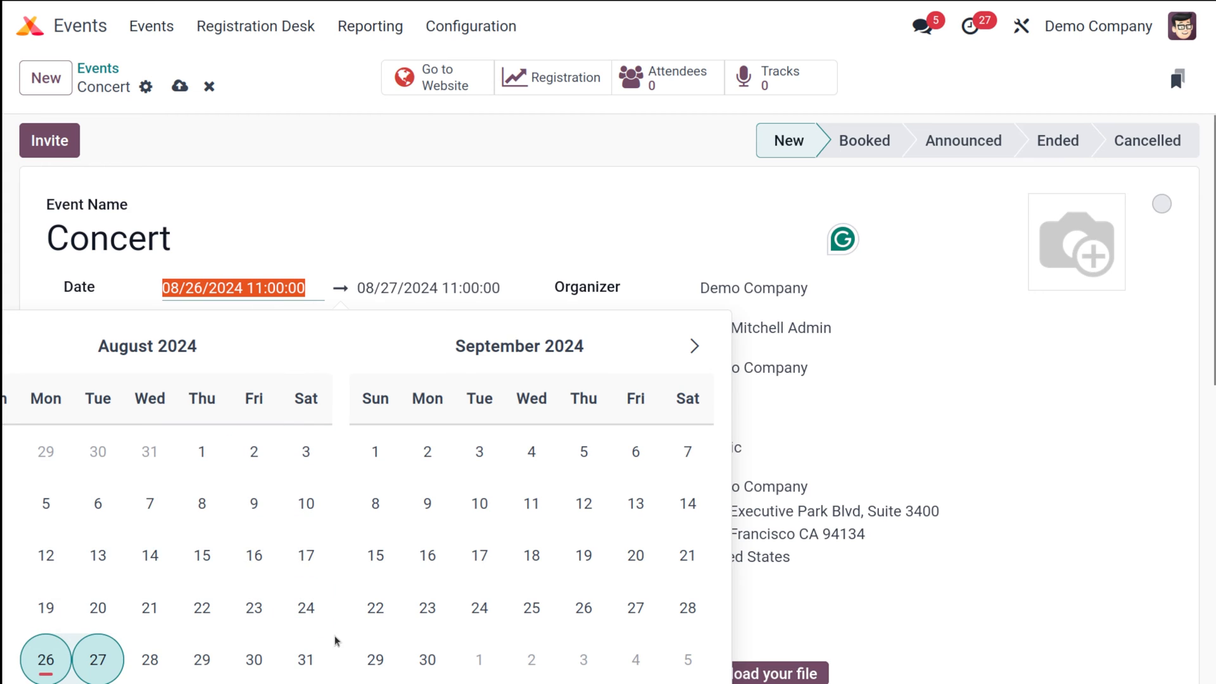
left_click(488, 561)
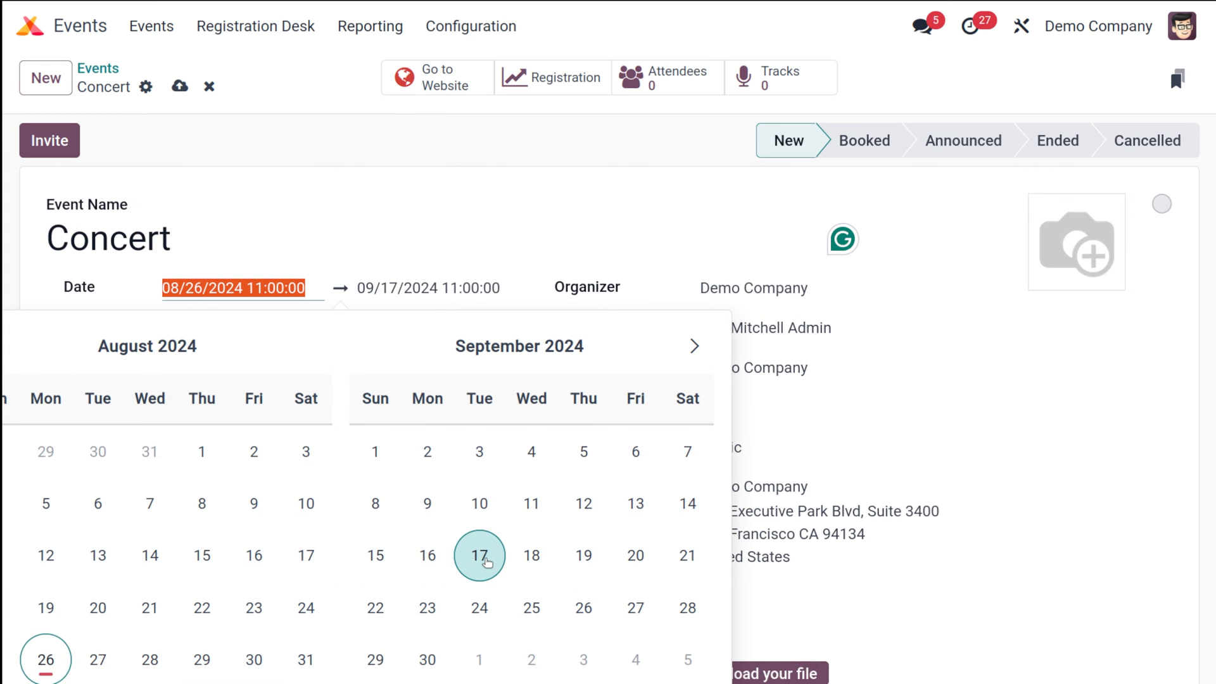
left_click(535, 556)
left_click(491, 559)
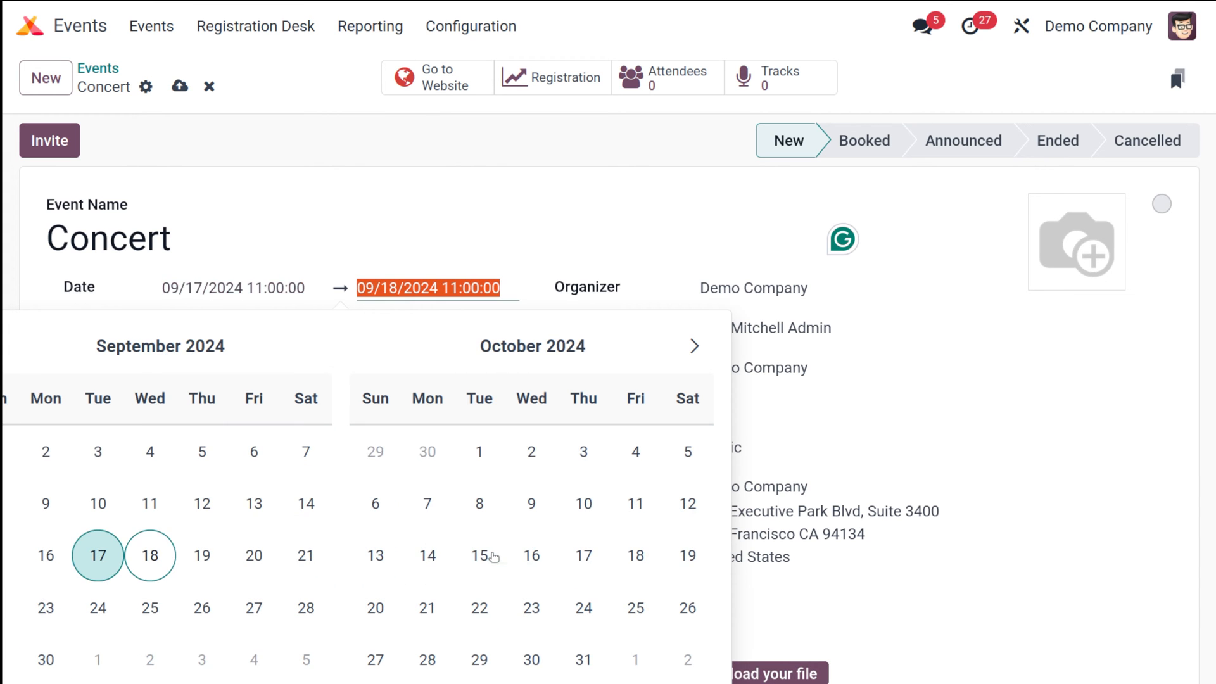
left_click(461, 250)
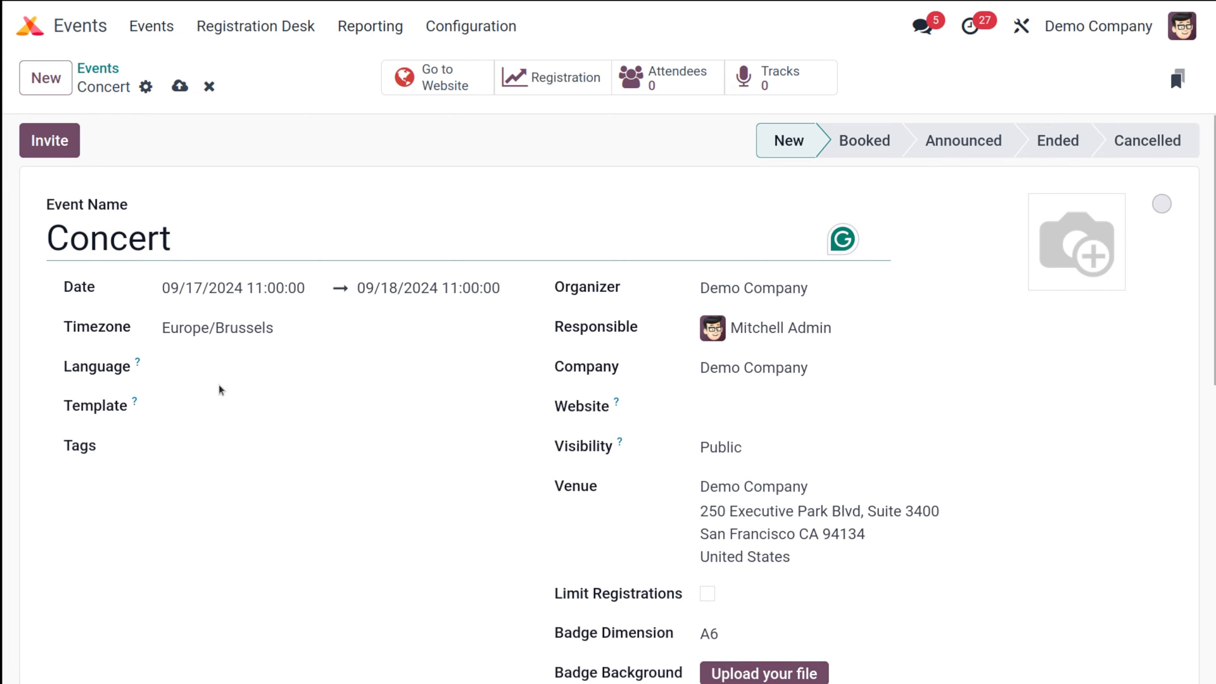
left_click(281, 412)
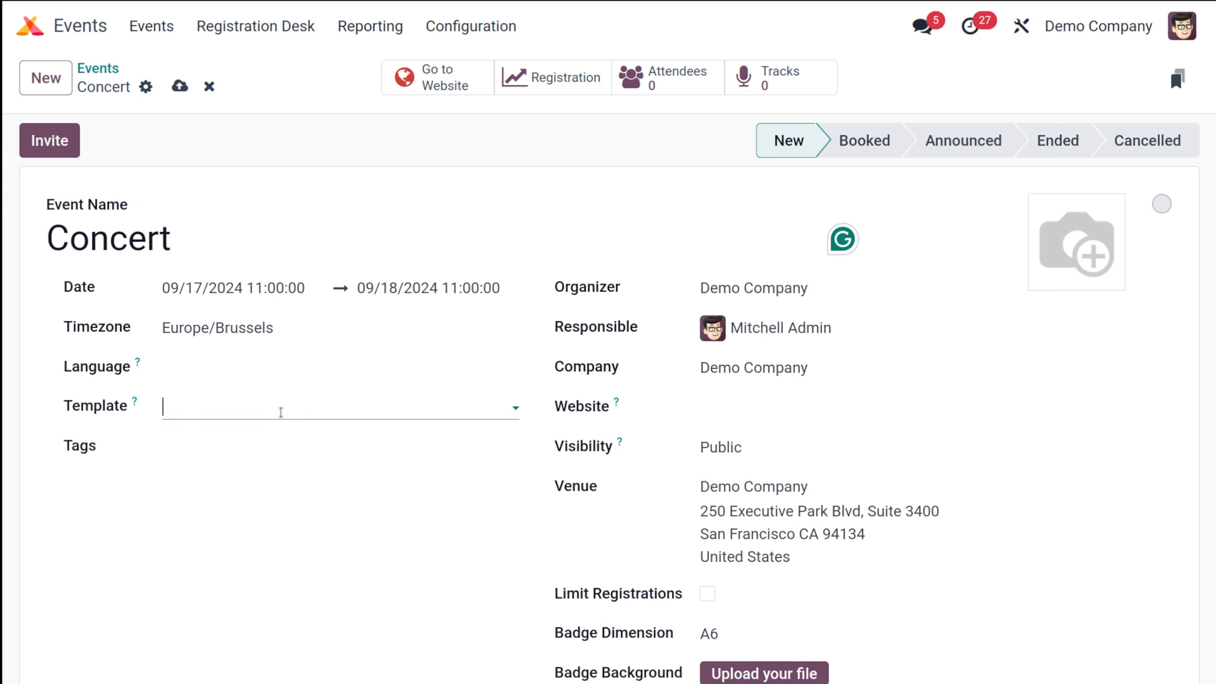
left_click(376, 514)
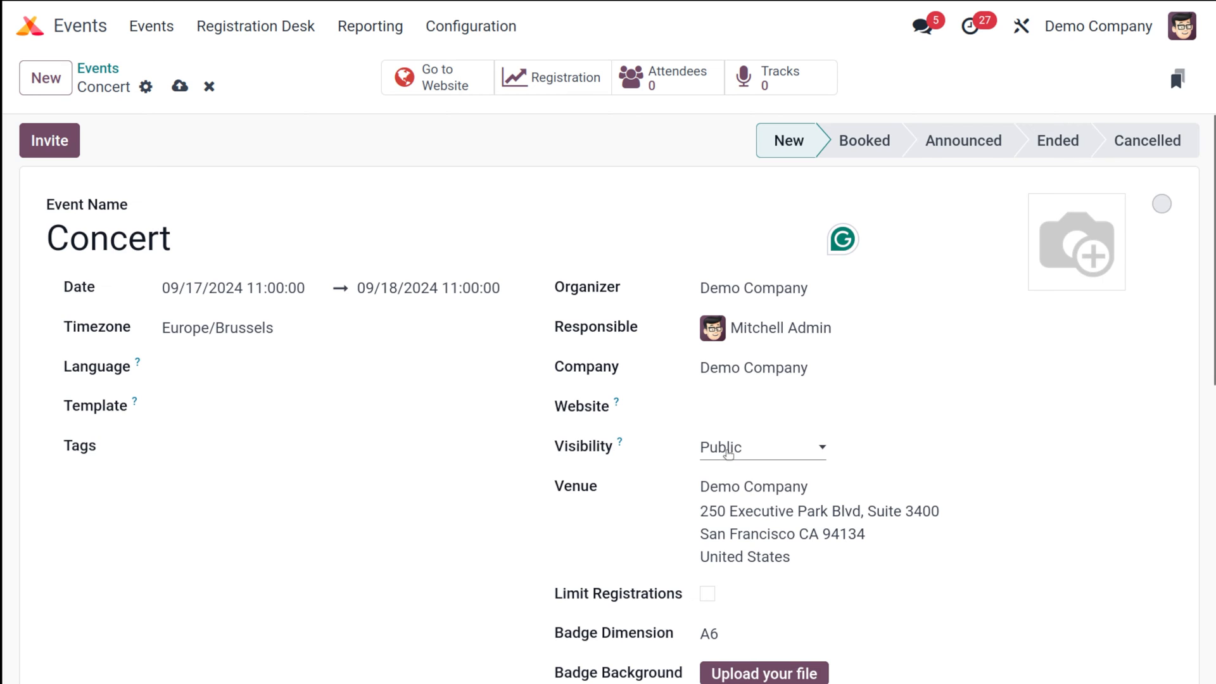
Turn on Limit Registrations and cap the Concert attendees at 200
scroll(727, 452, "down", 5)
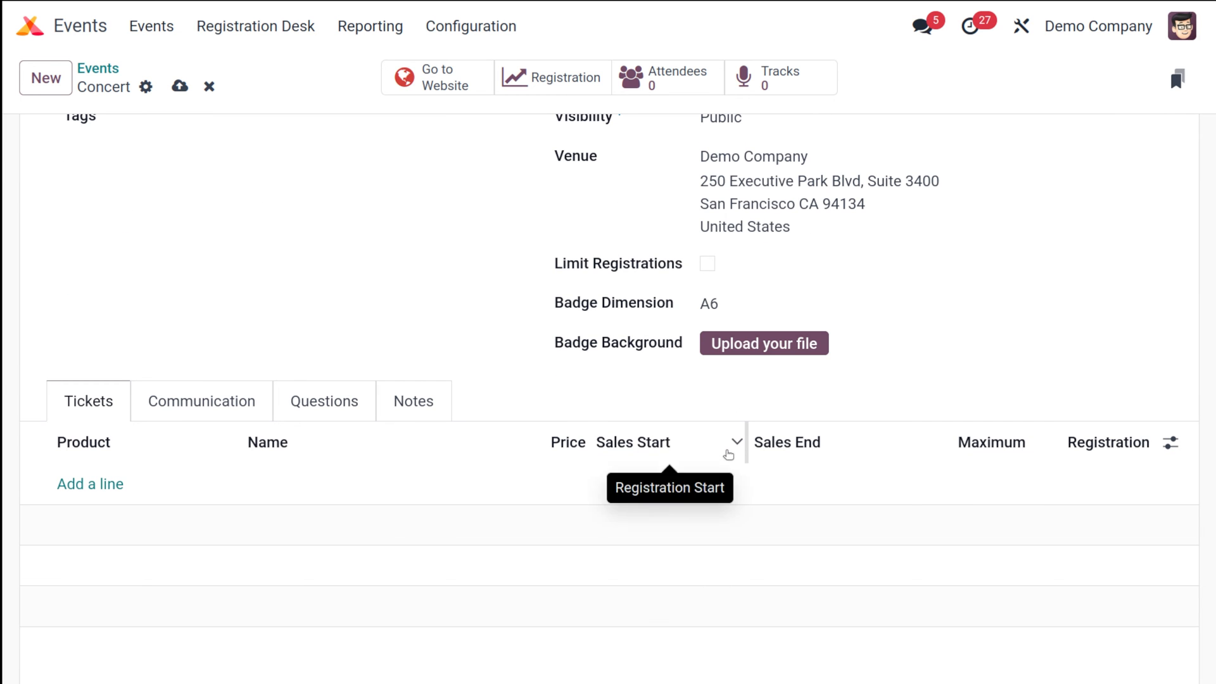
left_click(708, 266)
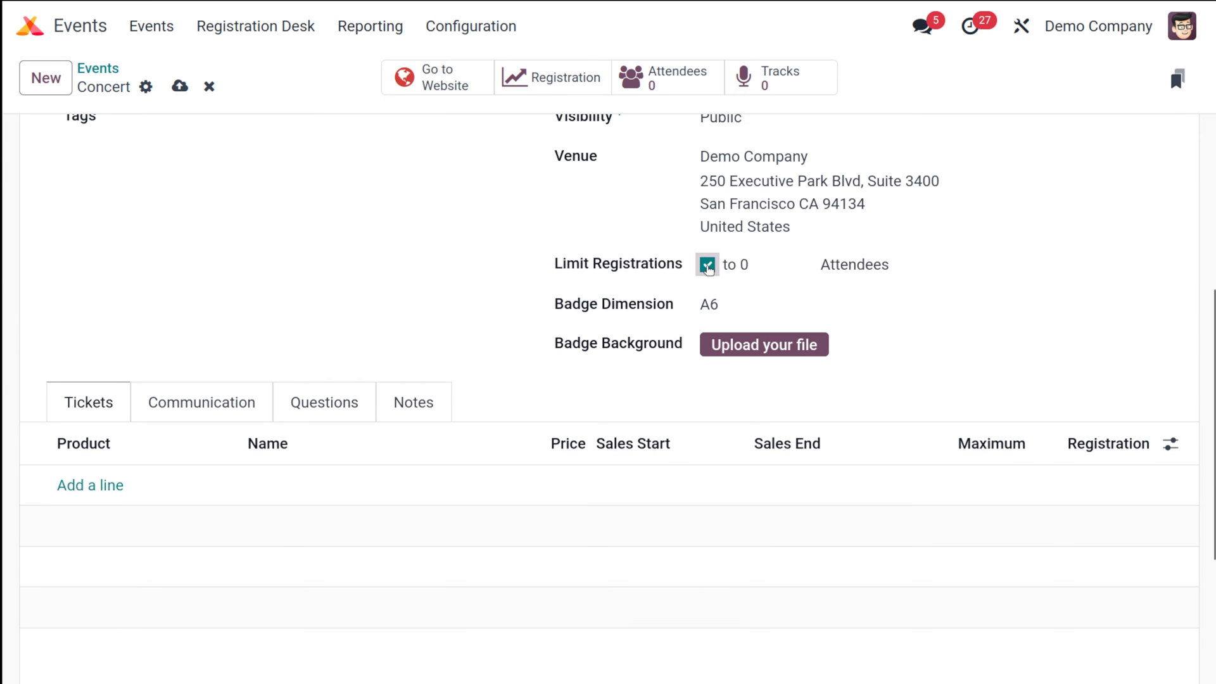
left_click(777, 261)
key("BackSpace")
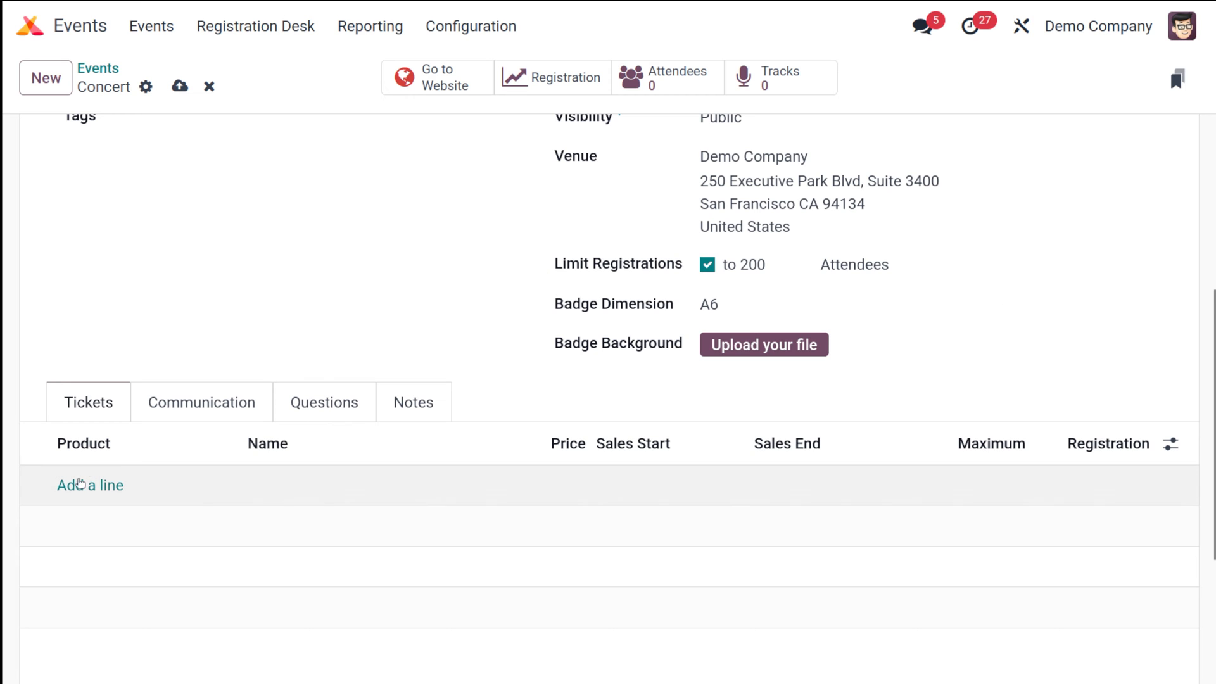
Add an Event Registration ticket at 30.00 with a maximum of 100 seats
left_click(90, 487)
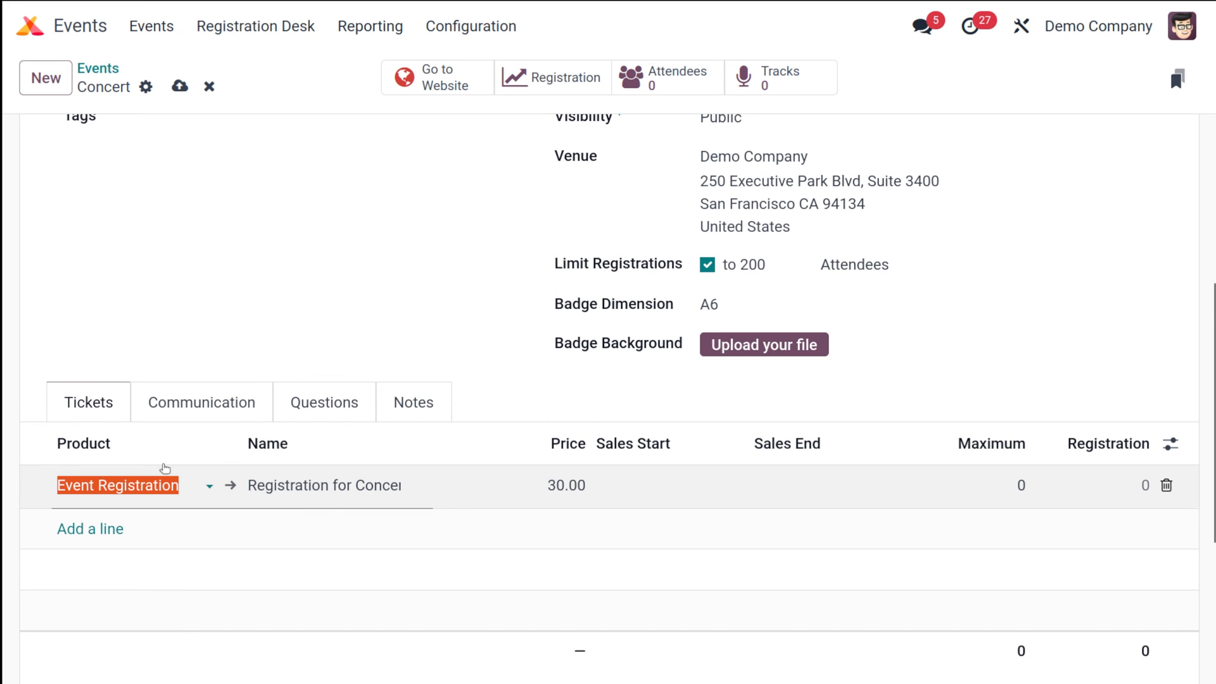
left_click(181, 484)
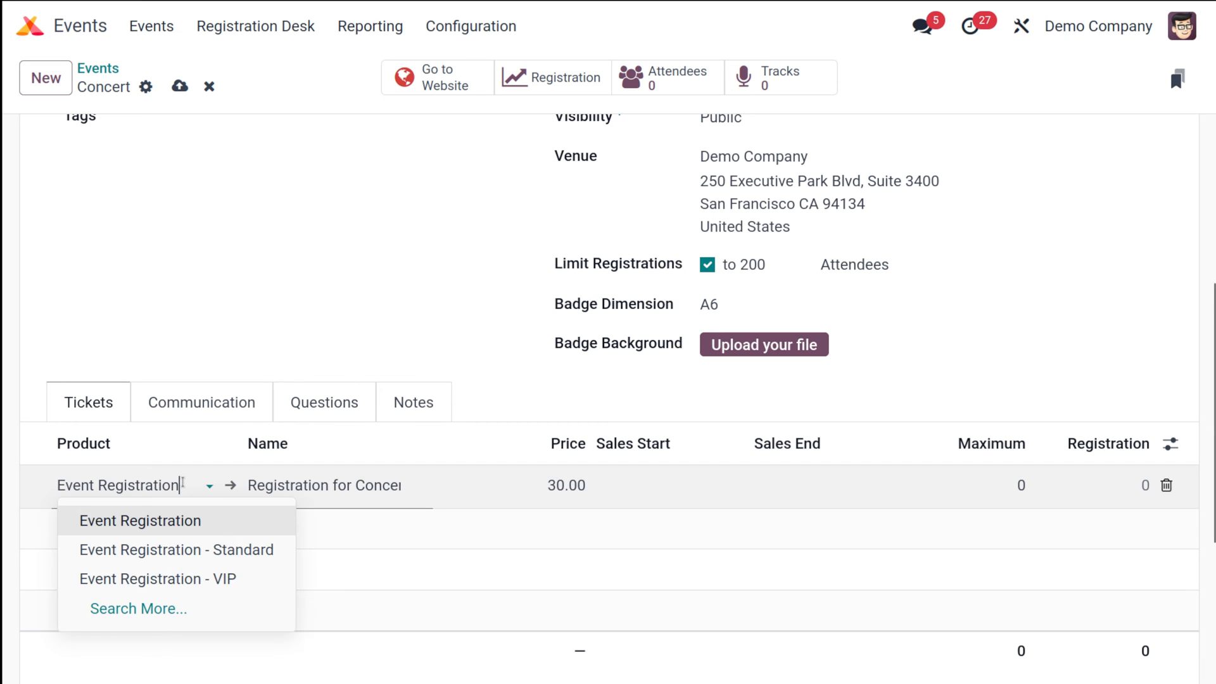
left_click(165, 520)
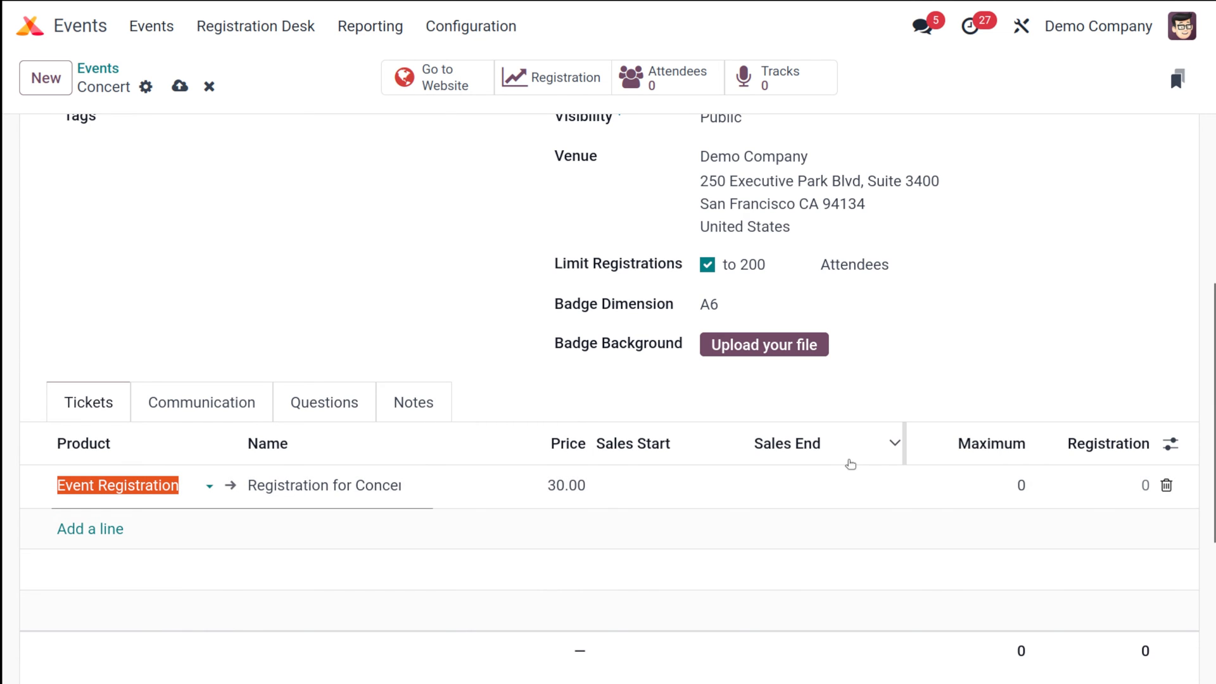
left_click(997, 485)
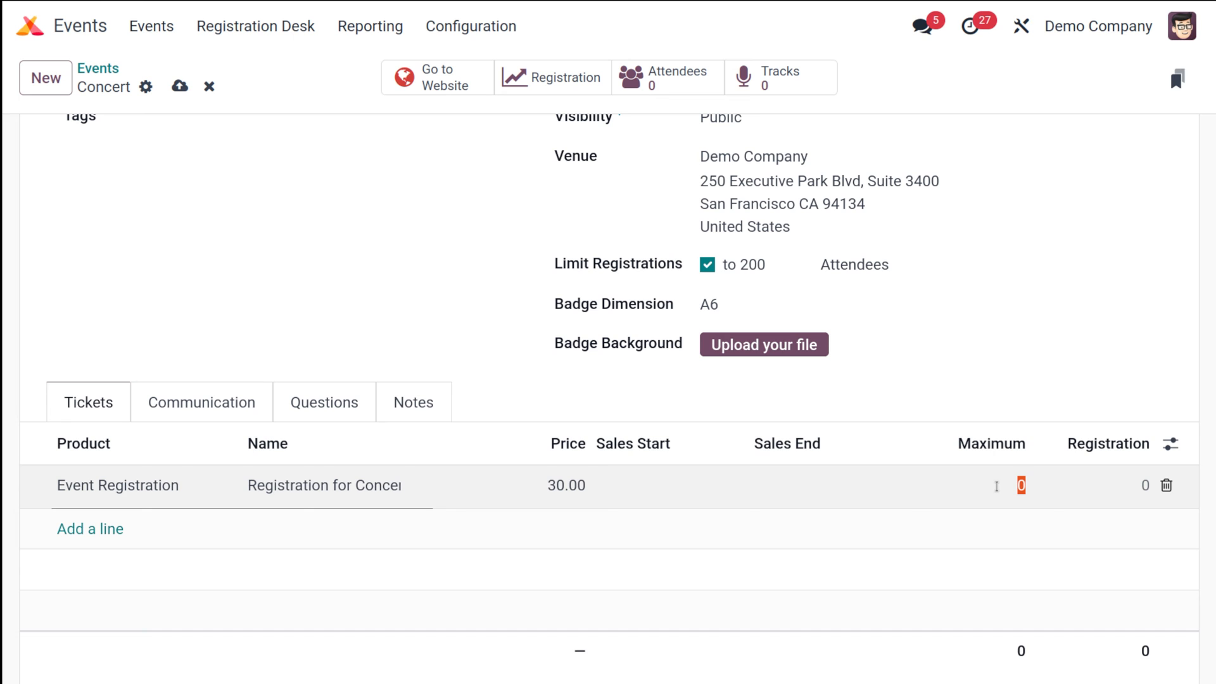
type("100")
left_click(844, 392)
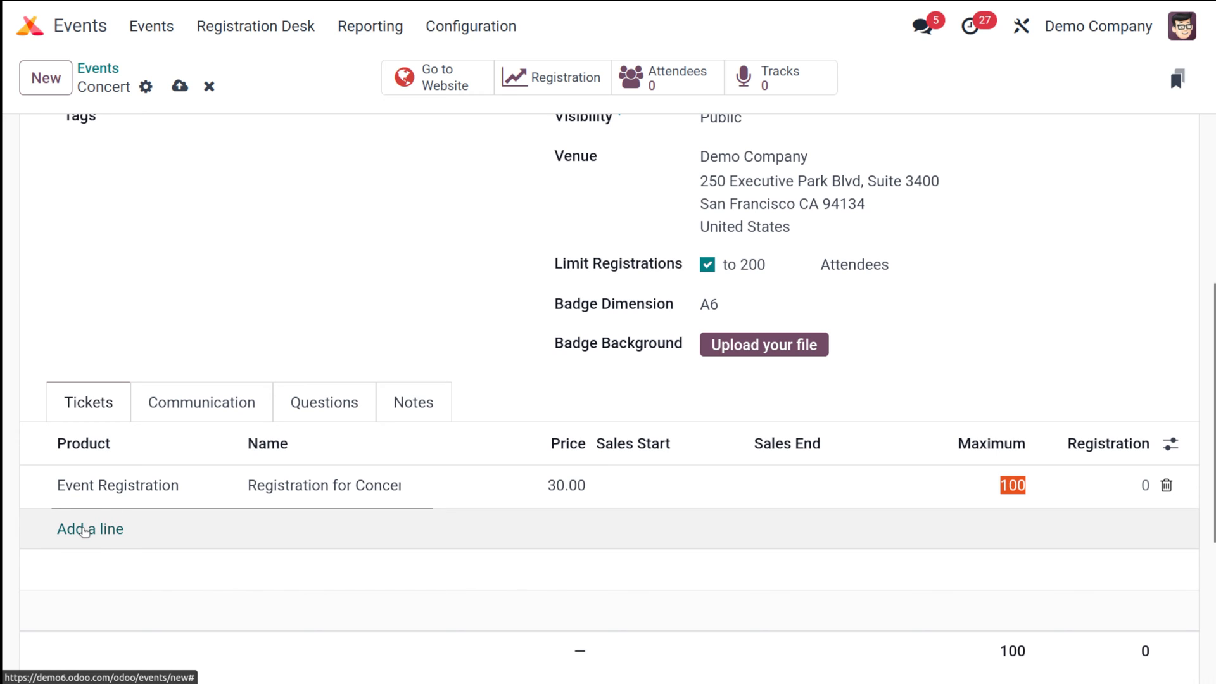
Add a Standard ticket priced 50.00 with a maximum of 50 seats
left_click(81, 529)
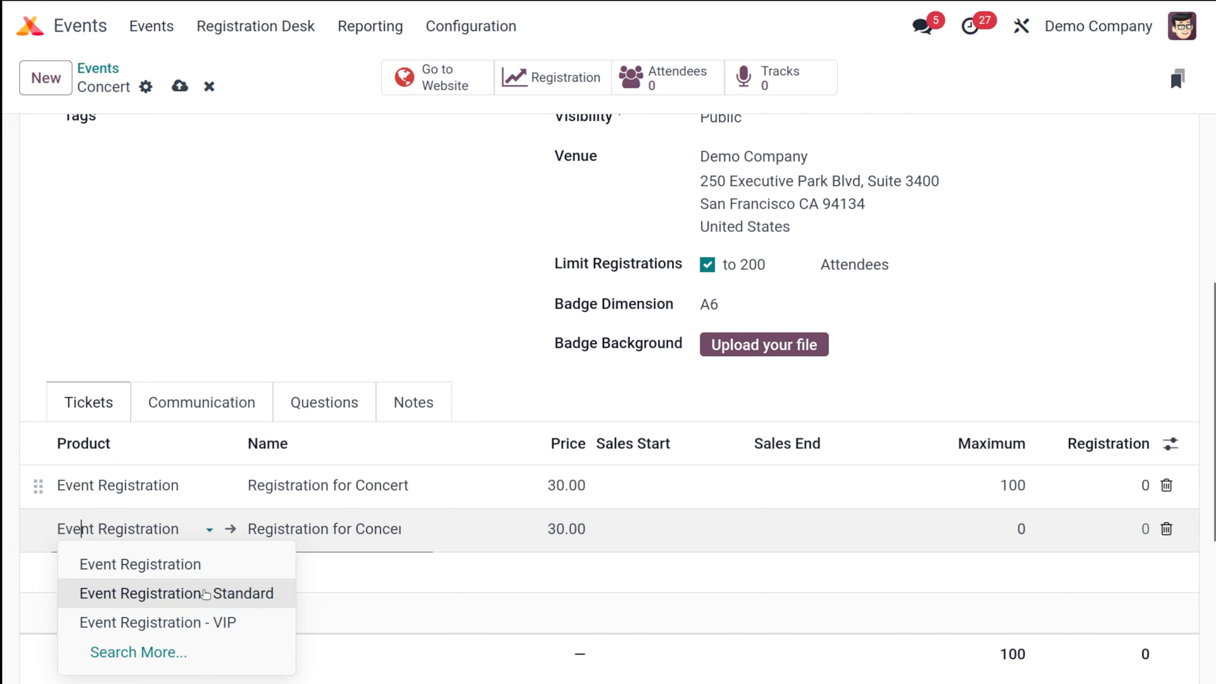
left_click(204, 592)
left_click(565, 528)
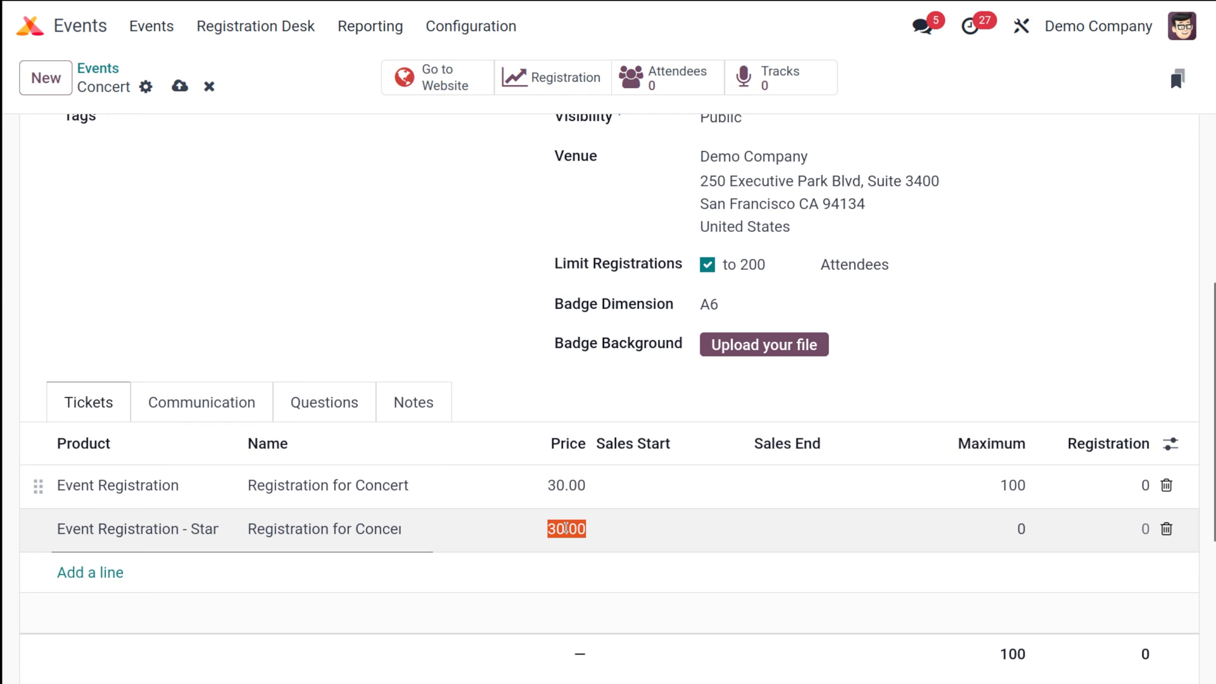
type("50")
left_click(1023, 527)
type("50")
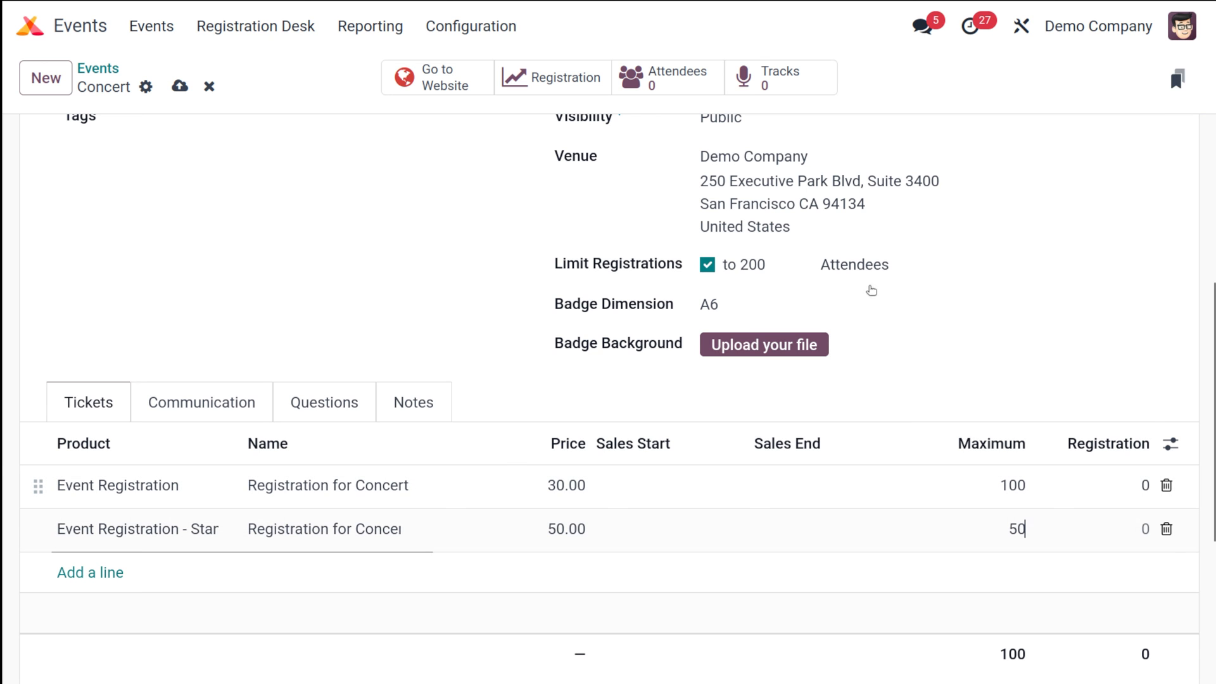
left_click(972, 383)
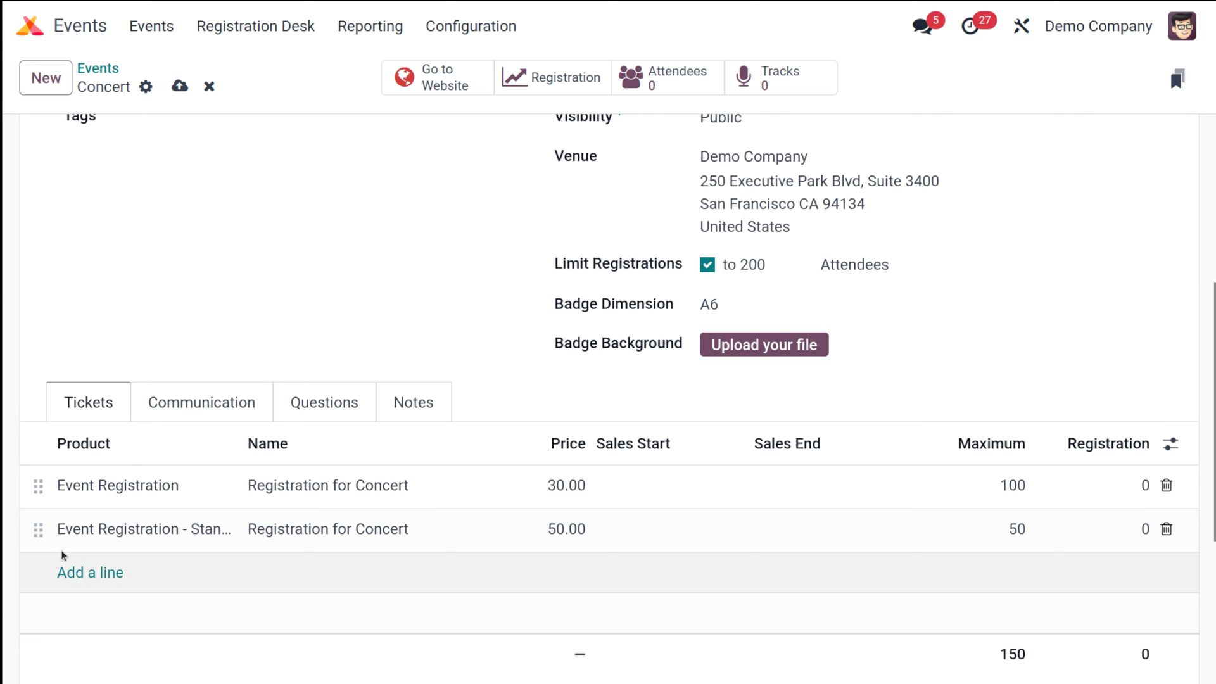
Add a VIP ticket priced 100.00 with a maximum of 50 seats
left_click(79, 568)
left_click(80, 572)
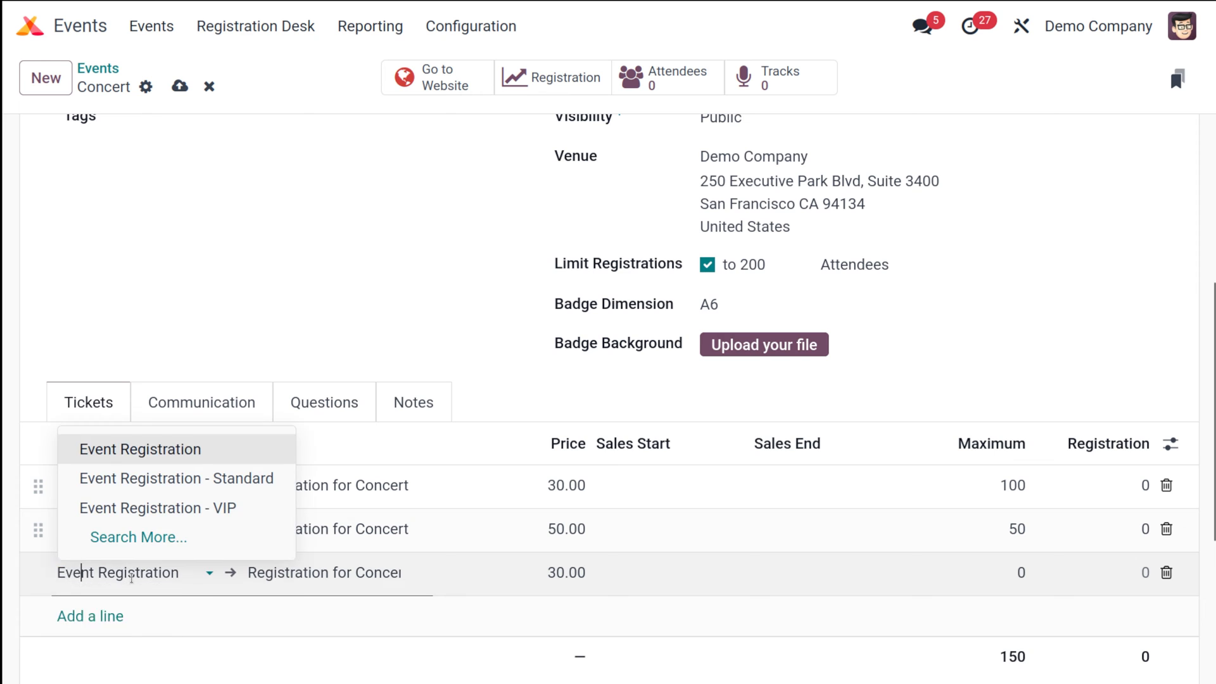
left_click(230, 508)
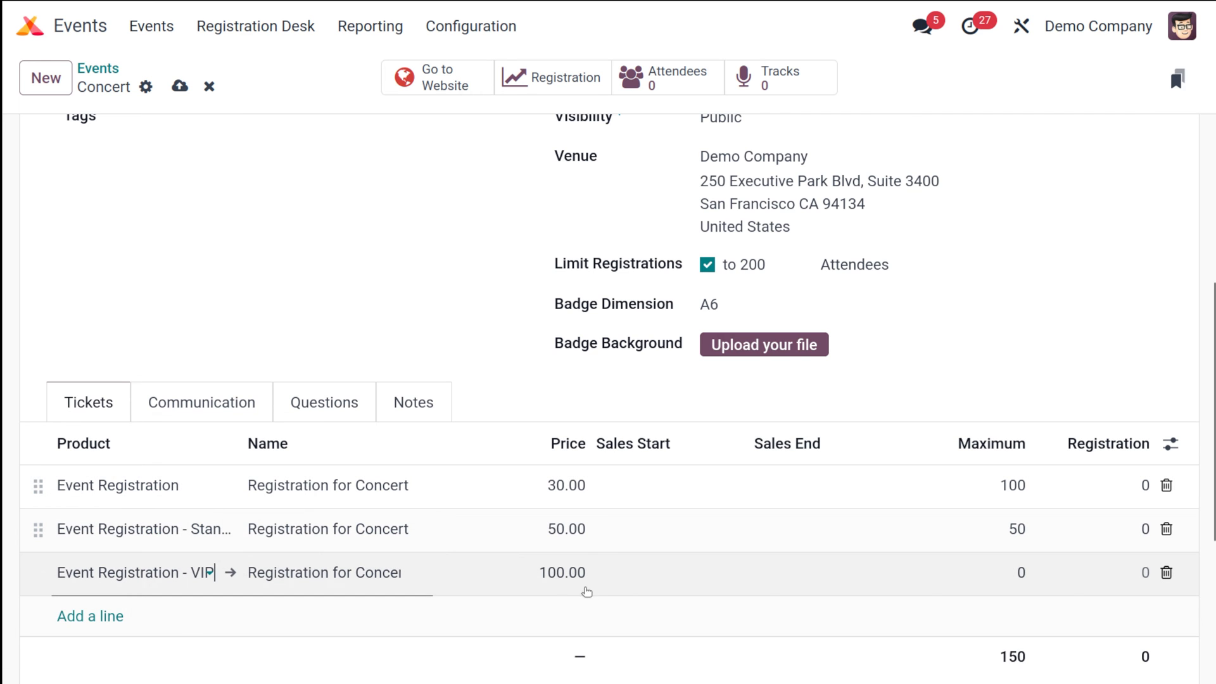
left_click(1020, 572)
type("50")
left_click(985, 355)
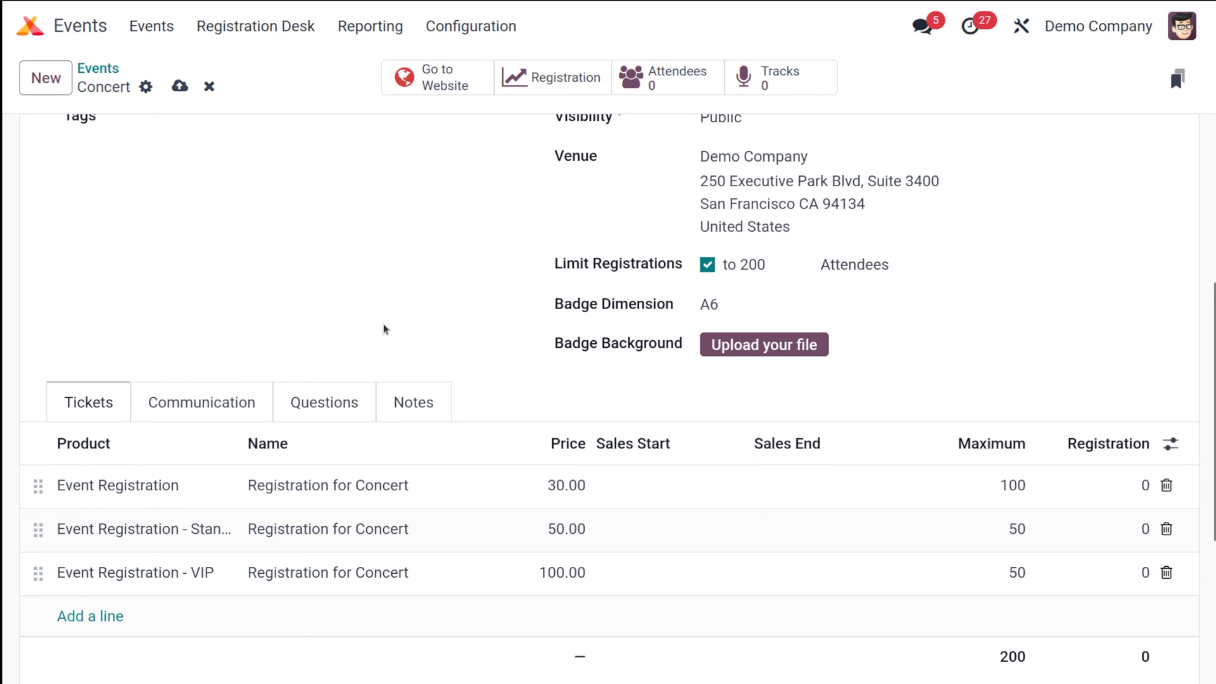
In the Notes tab, set Ticket Instructions to 'Gates will be open by 9 am'
left_click(195, 403)
left_click(329, 406)
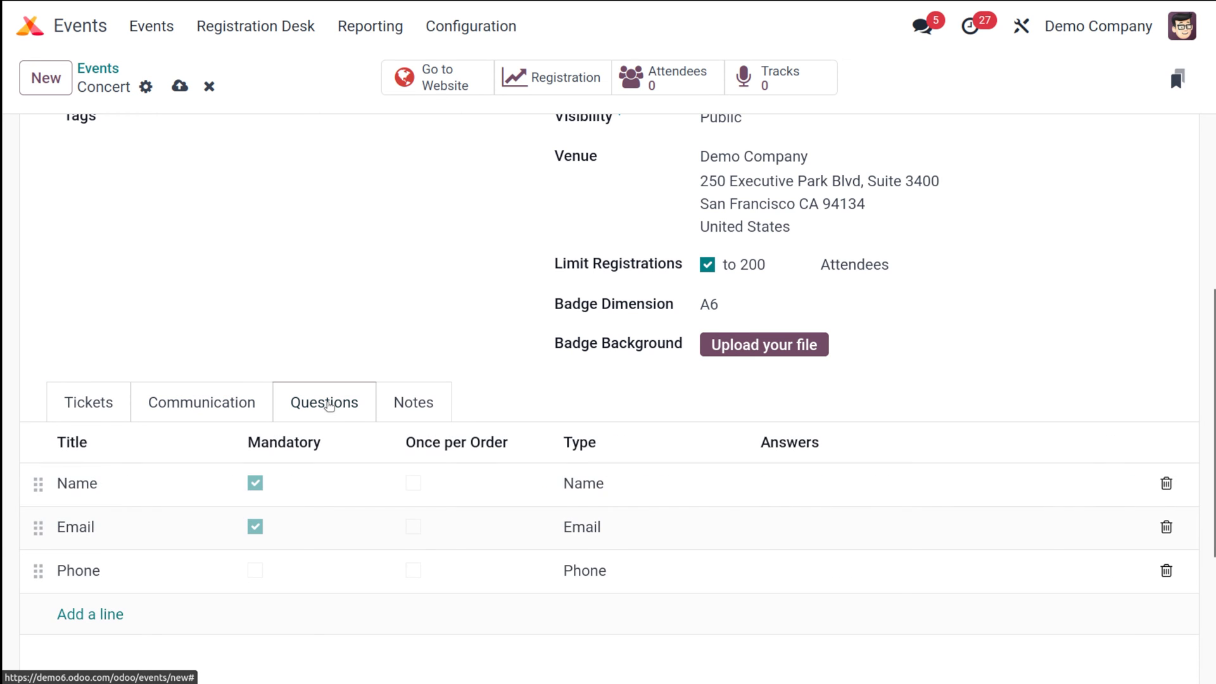
left_click(435, 413)
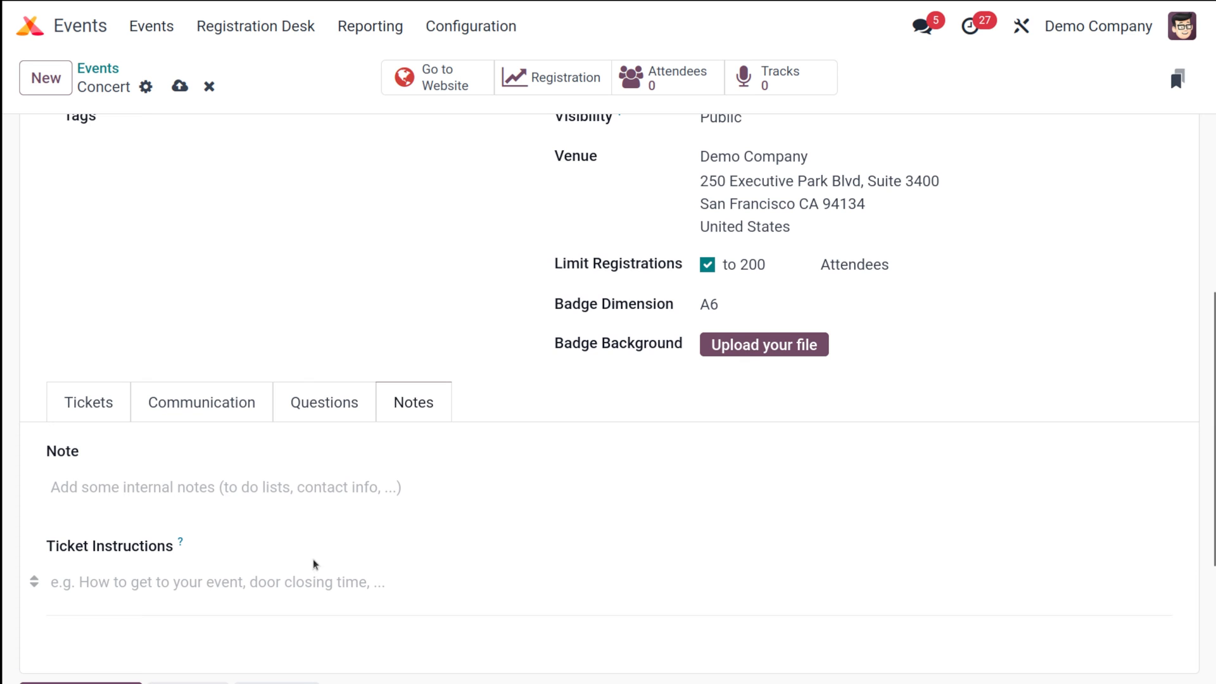
scroll(353, 355, "up", 5)
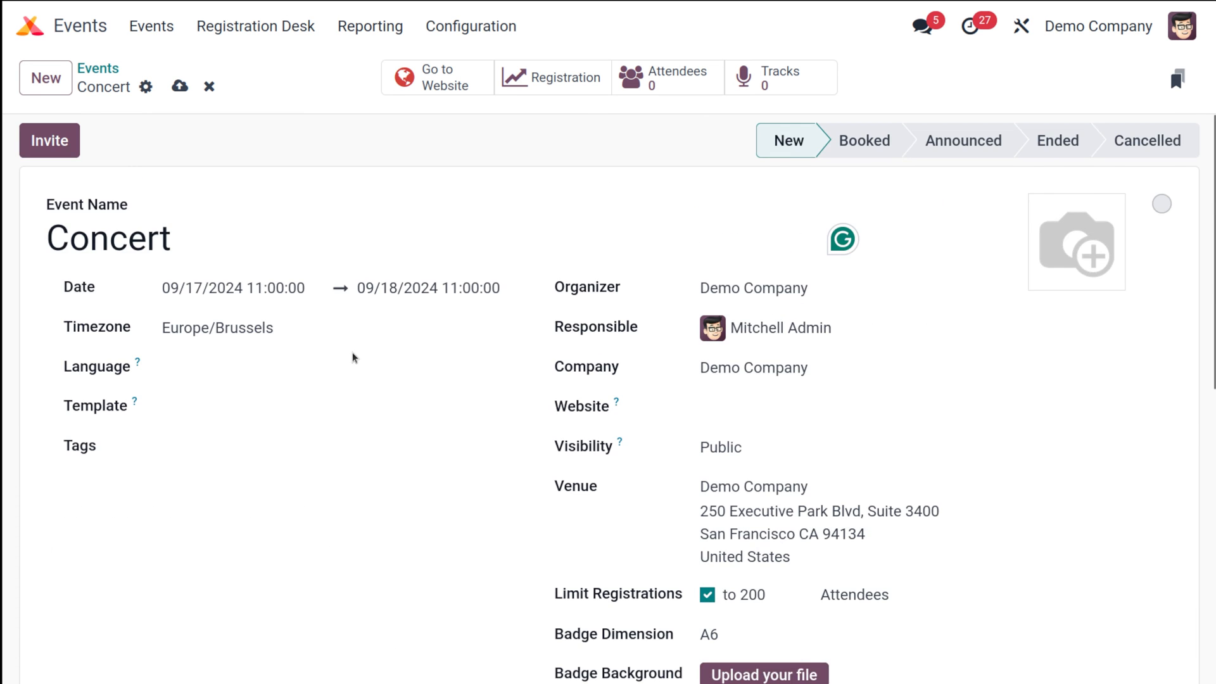
scroll(352, 355, "down", 8)
left_click(238, 354)
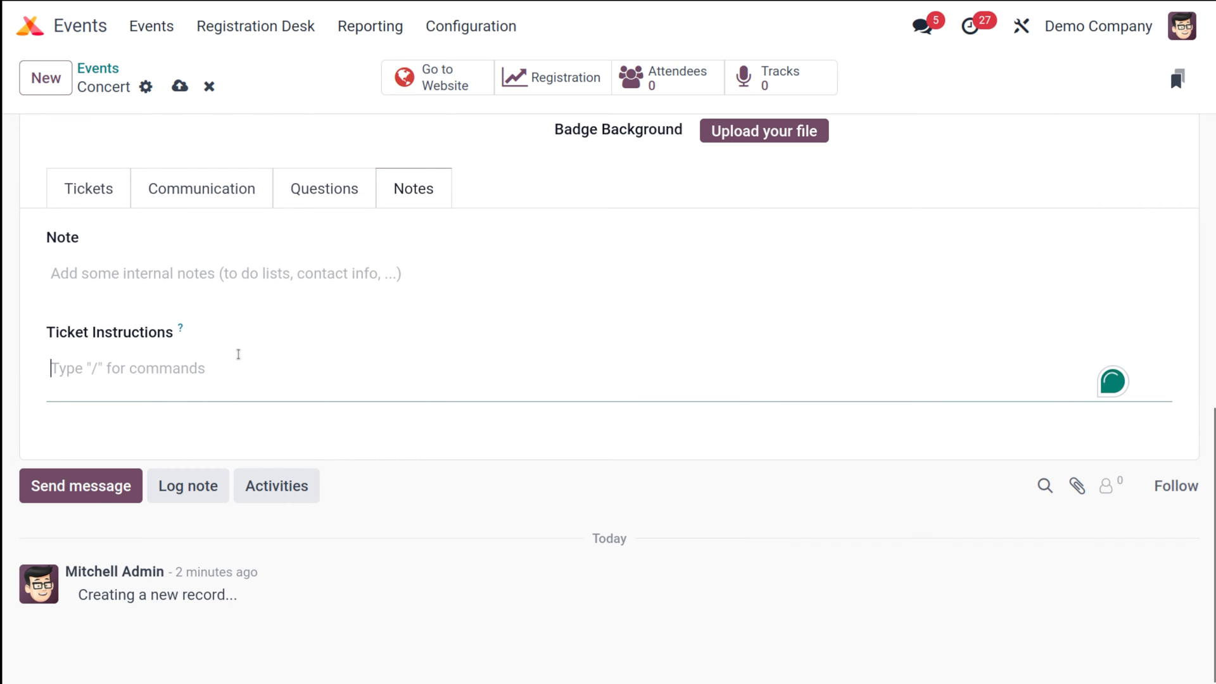
type("Gates will be ")
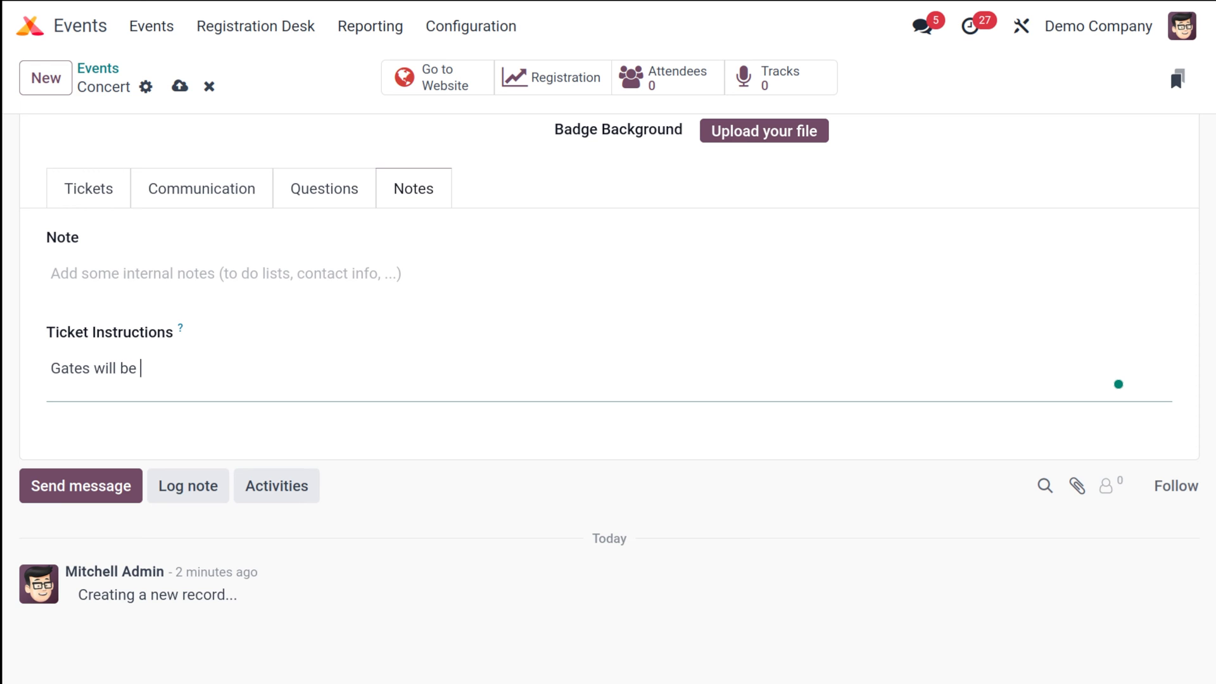
type("open by 9 am")
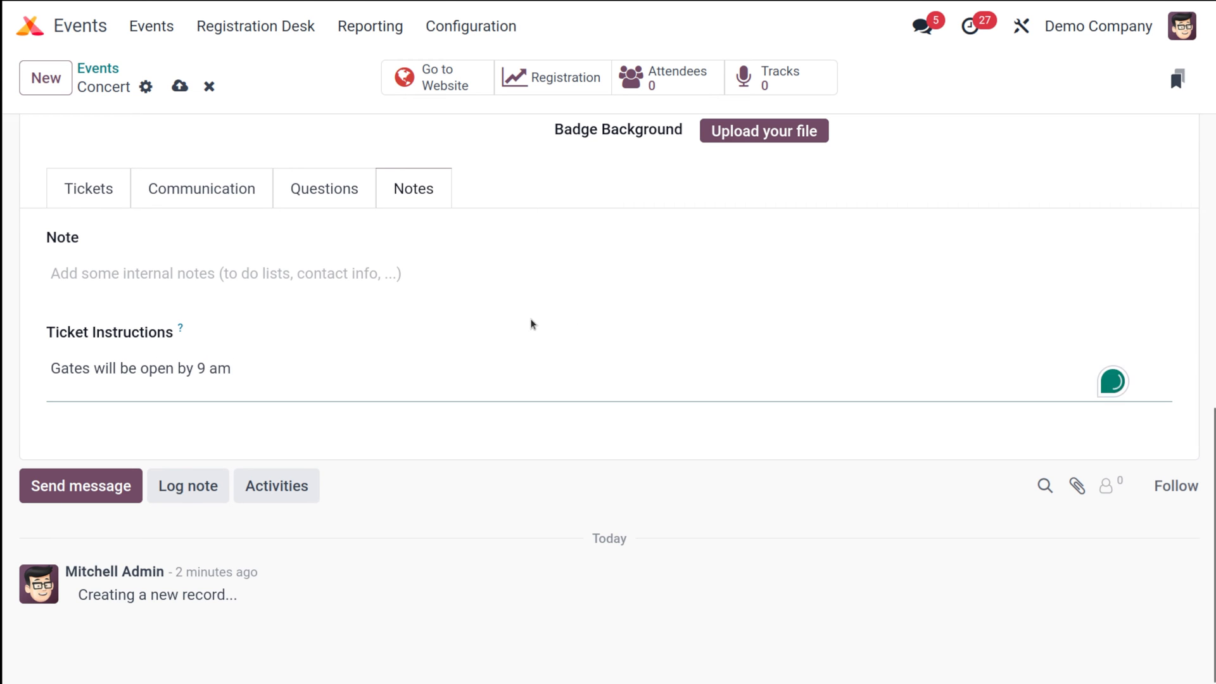
scroll(531, 323, "up", 10)
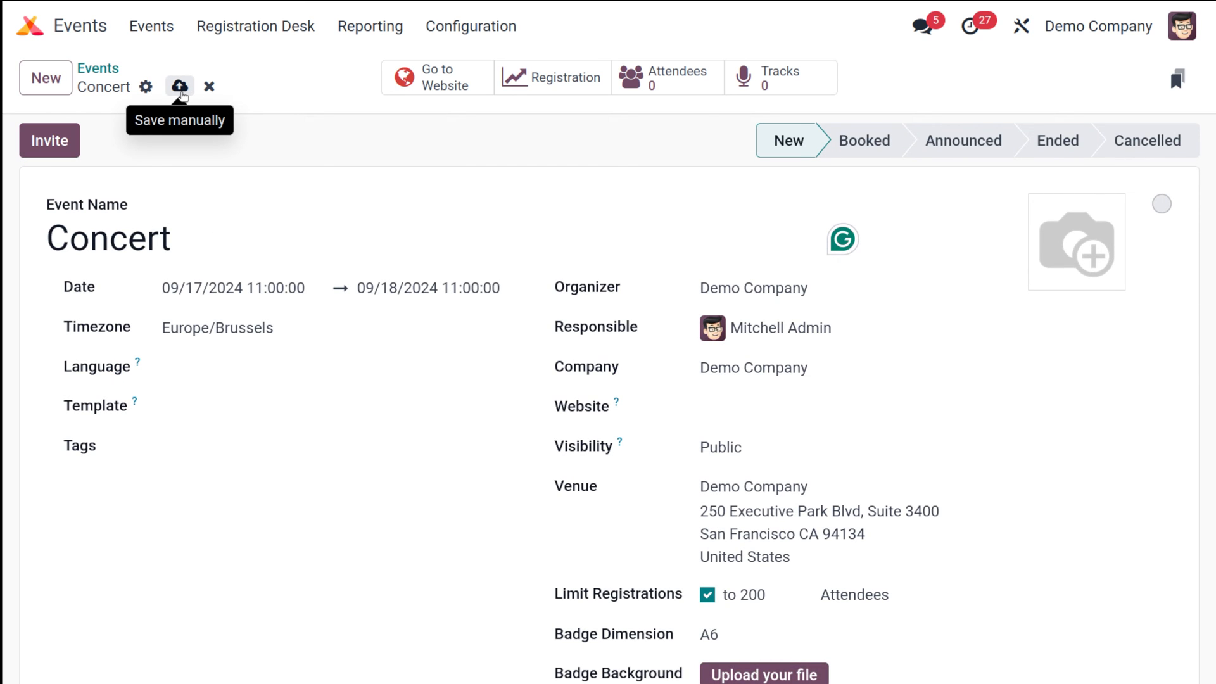
Save the Concert event and go to Configuration > Lead Generation rules
left_click(181, 88)
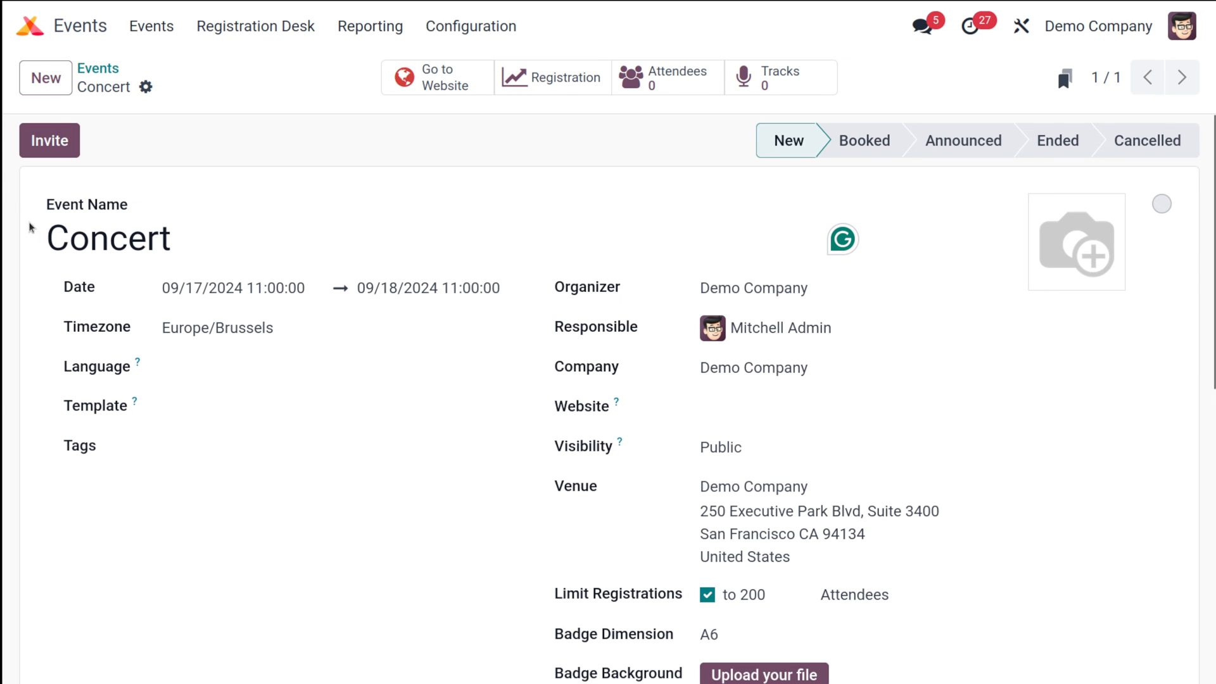
left_click(809, 254)
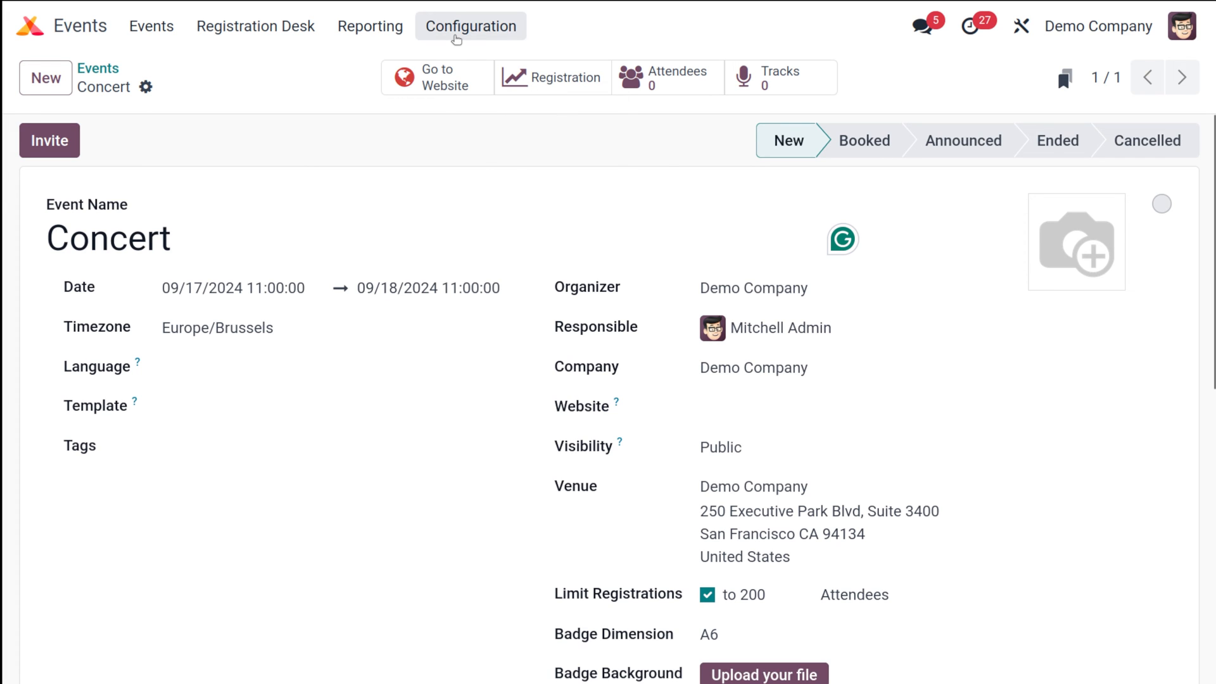
left_click(456, 39)
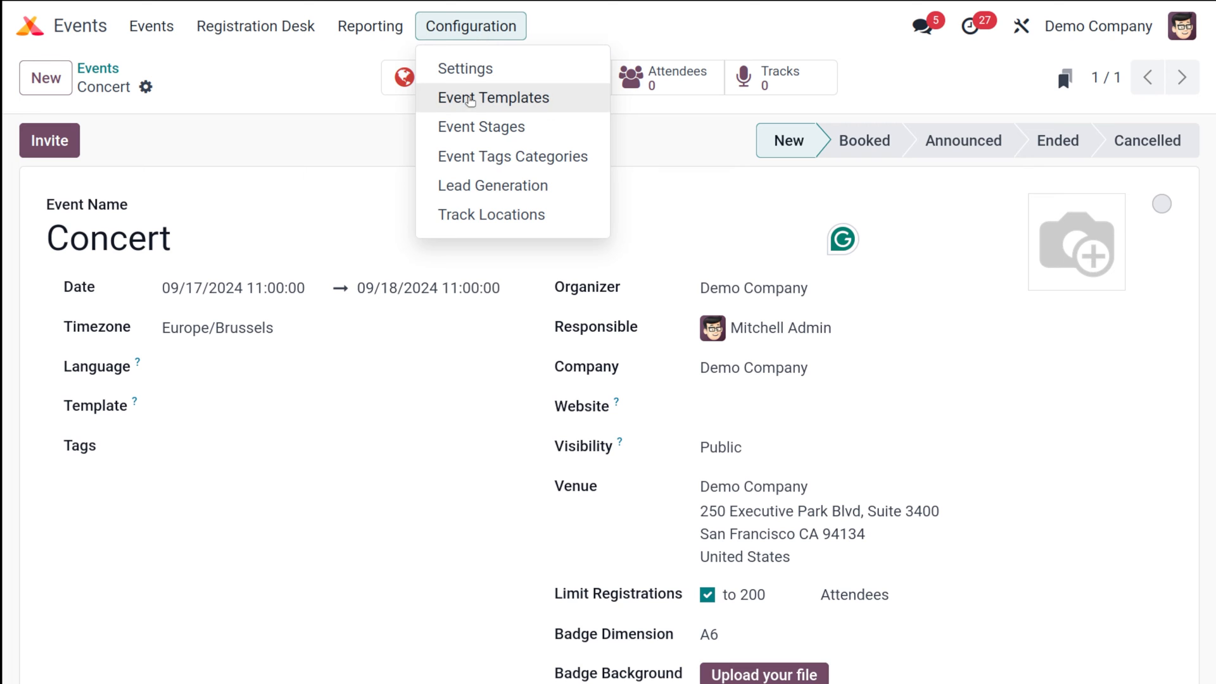
left_click(512, 190)
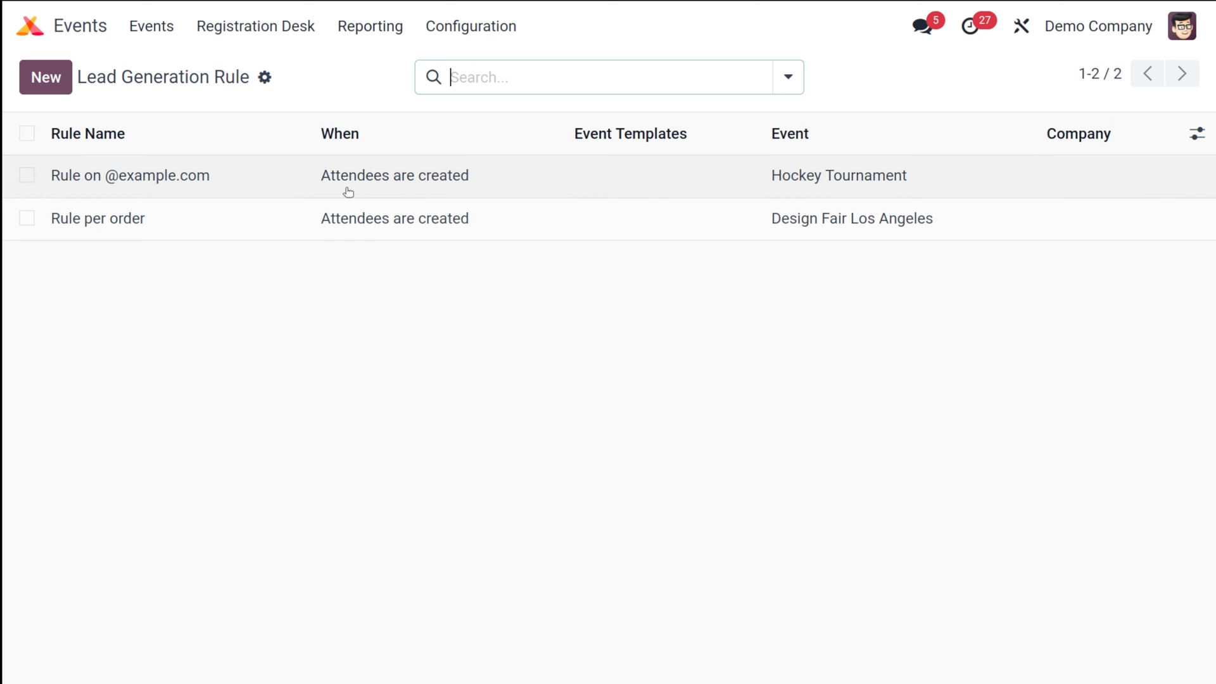
Create a rule named 'new rule' that fires when attendees register for the Concert event
left_click(49, 83)
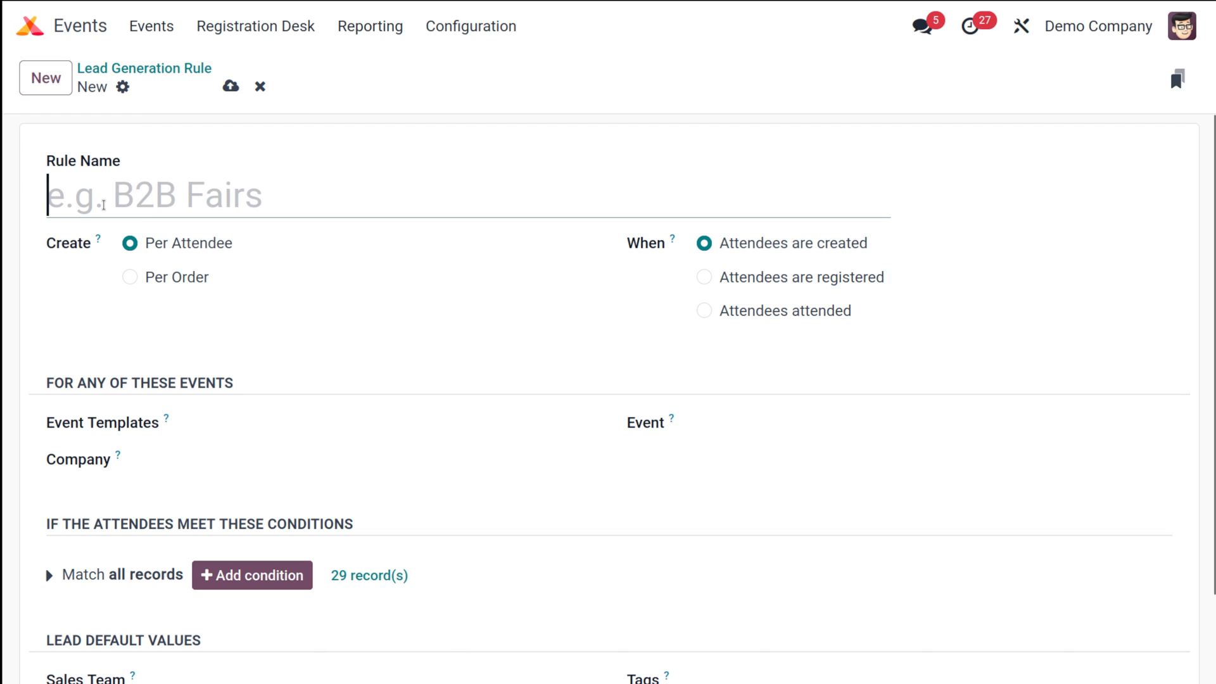
type("new rule")
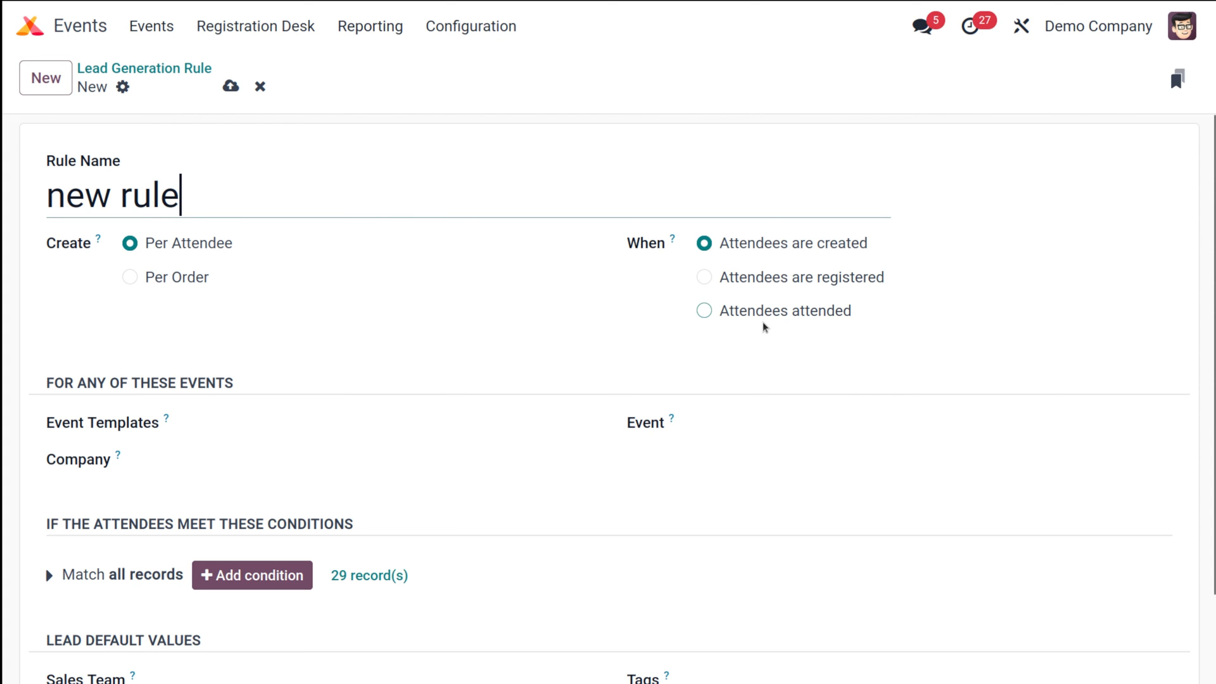
left_click(704, 277)
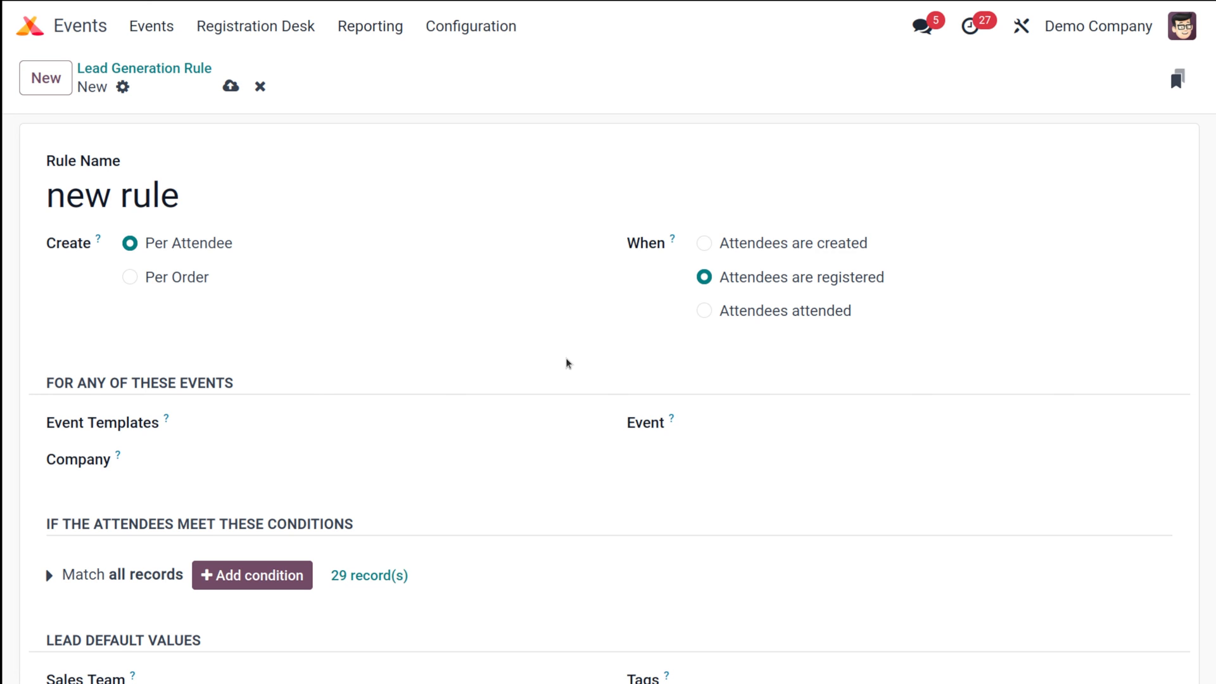
scroll(494, 418, "down", 2)
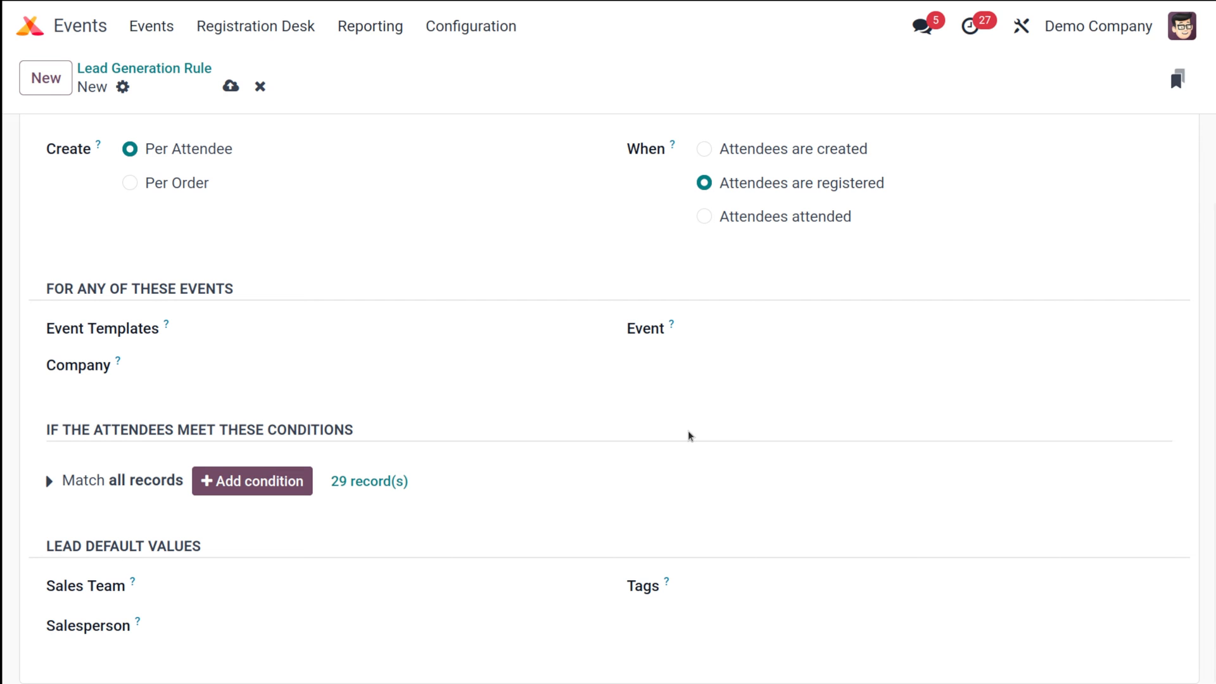
left_click(812, 326)
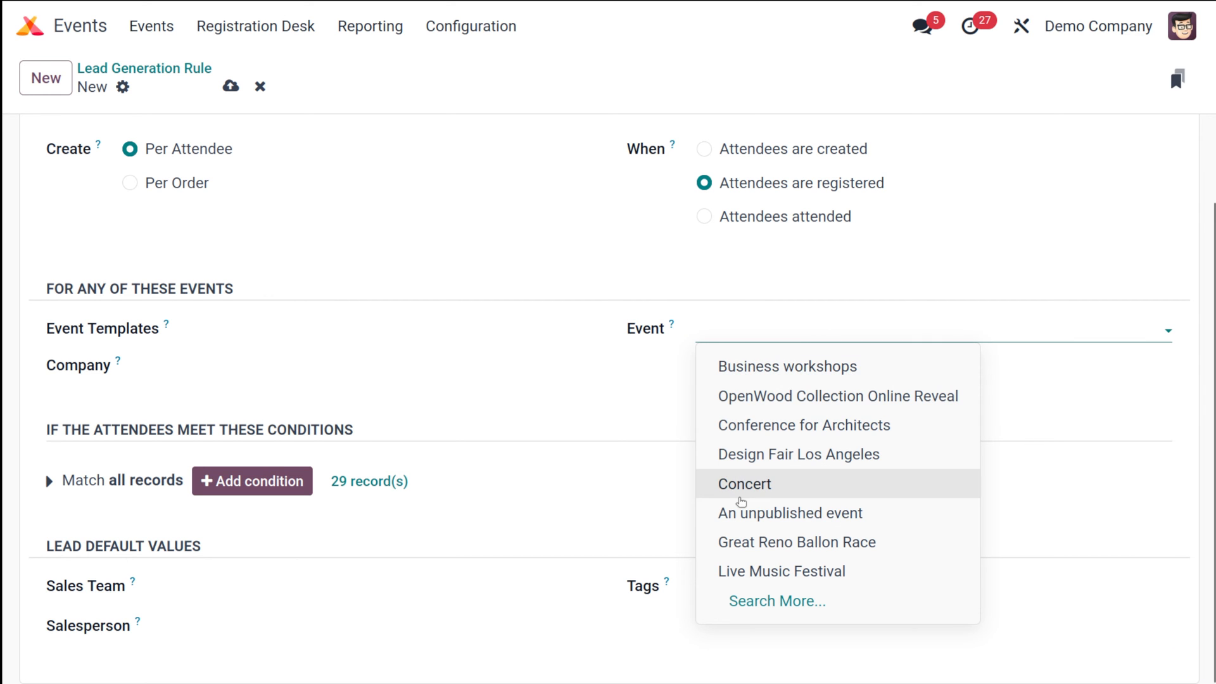
left_click(741, 494)
left_click(614, 366)
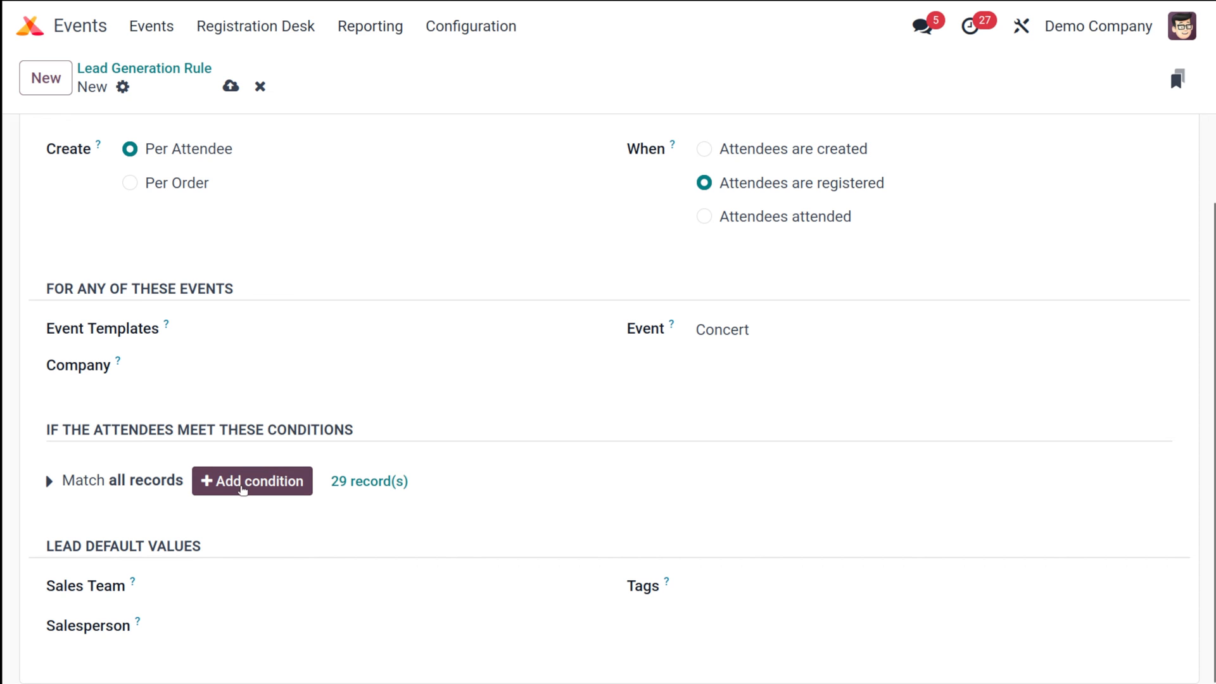
left_click(239, 485)
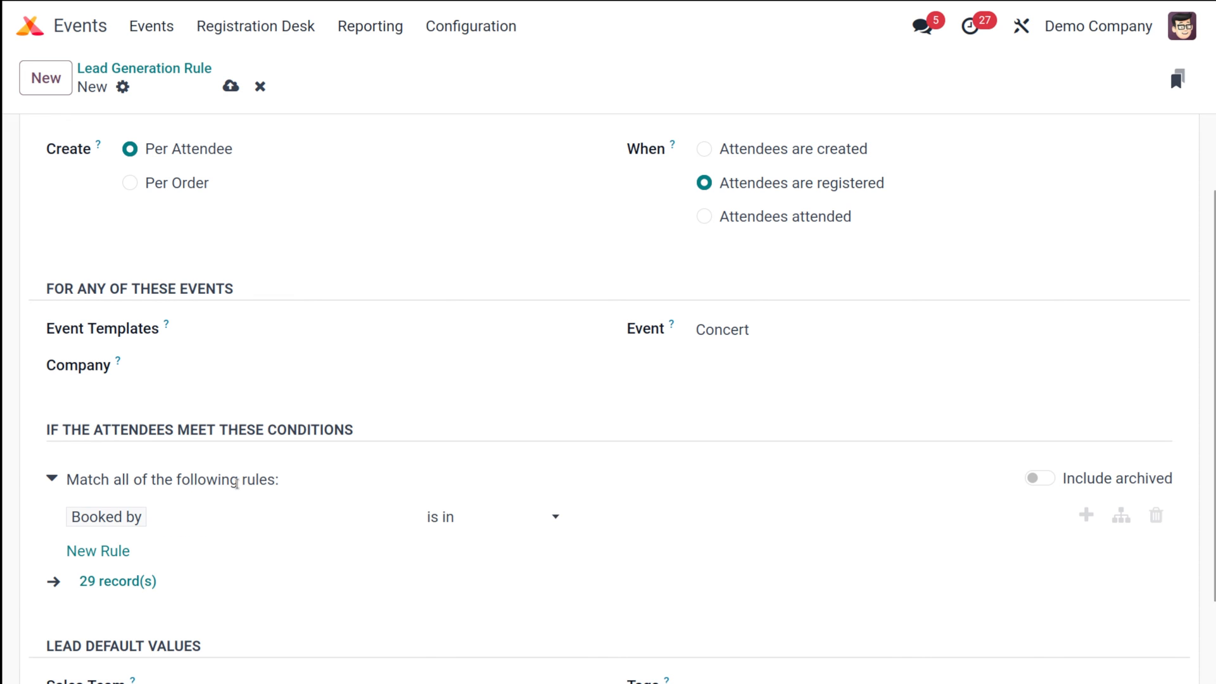
left_click(194, 516)
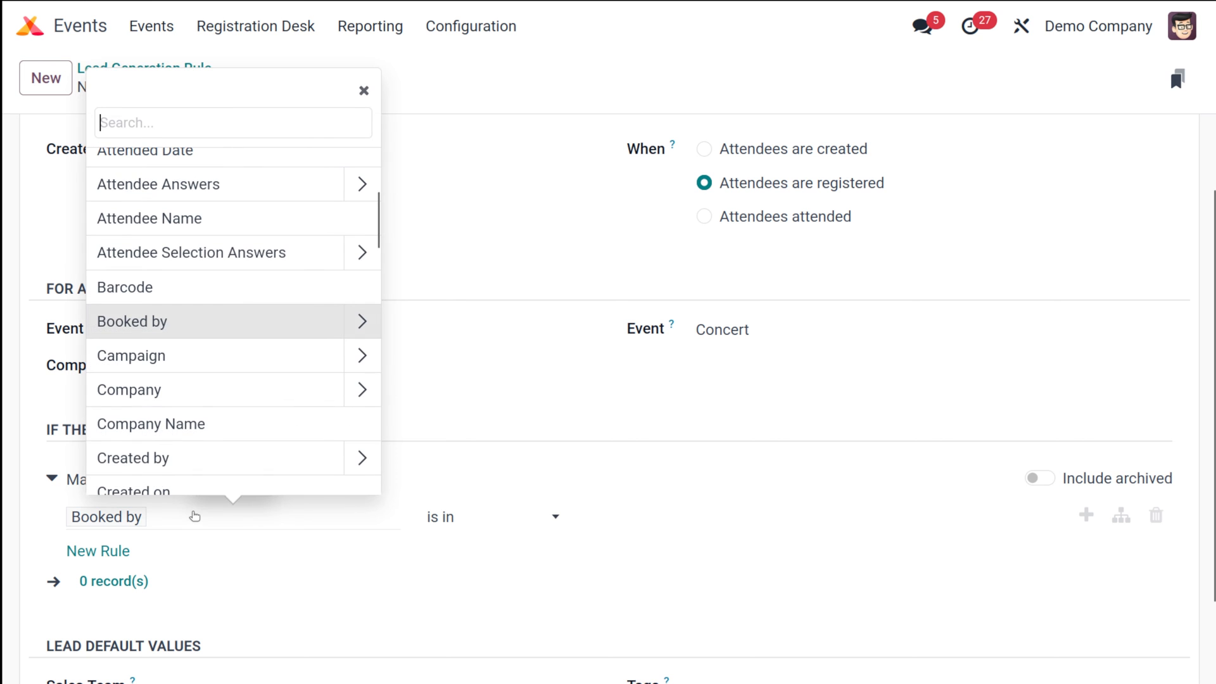
scroll(275, 410, "down", 10)
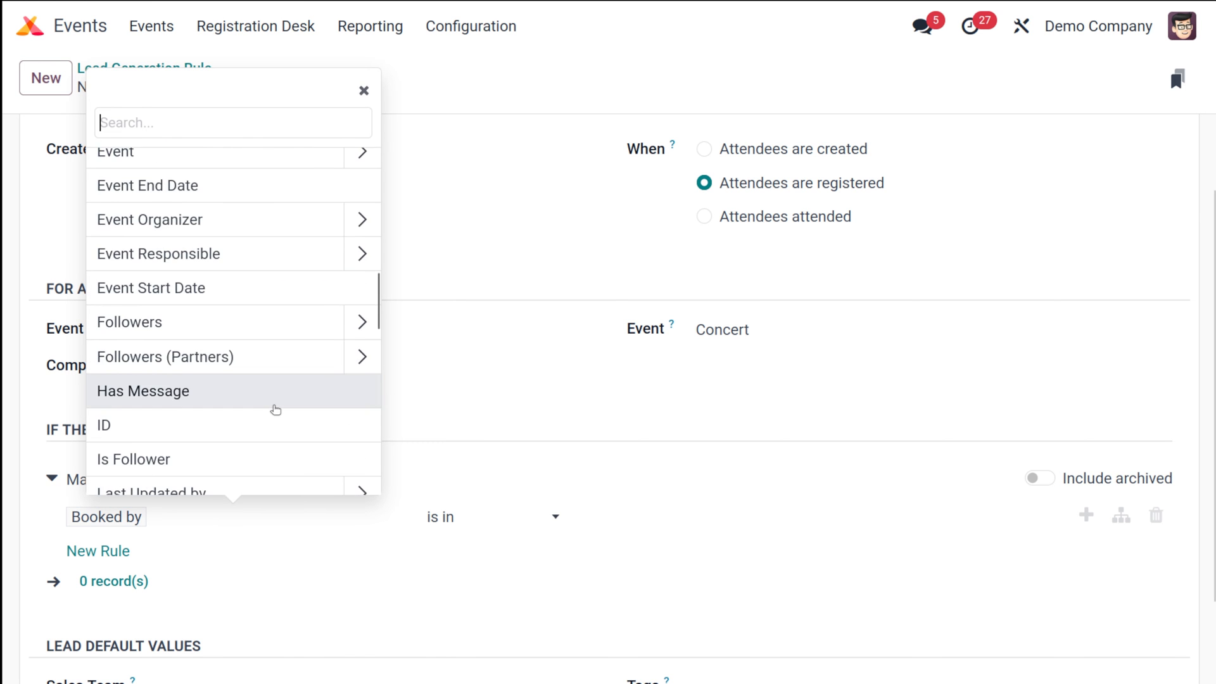
scroll(276, 409, "down", 5)
scroll(276, 409, "up", 12)
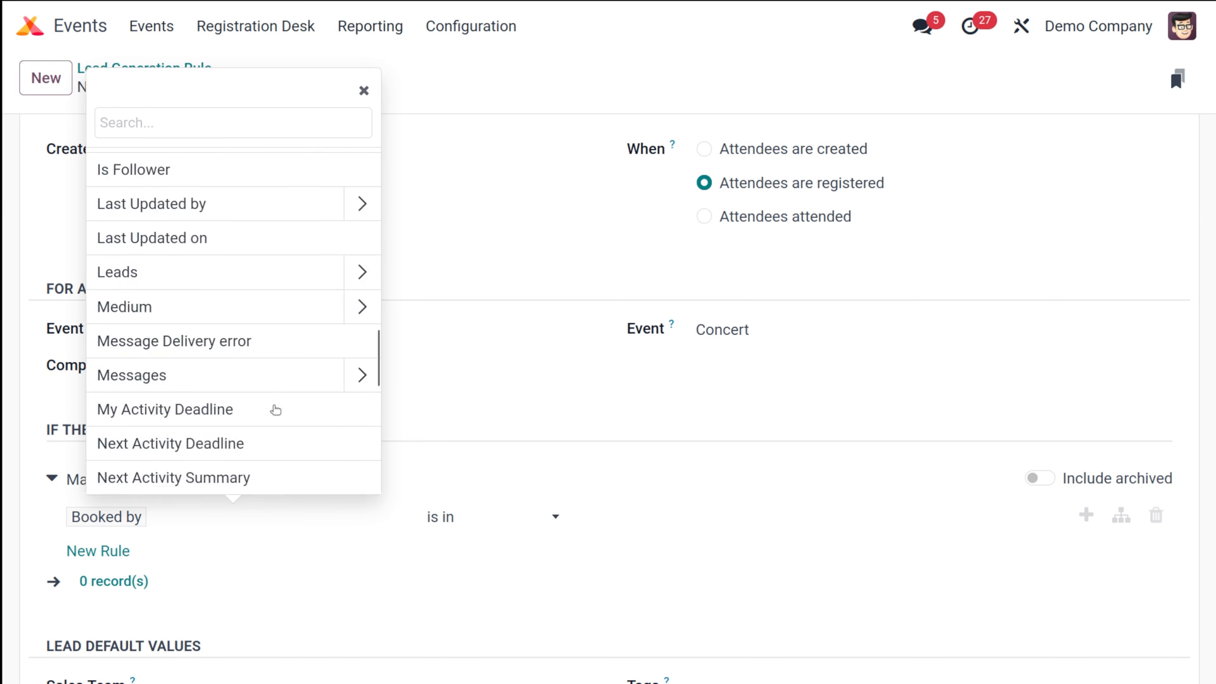
scroll(276, 410, "up", 3)
left_click(250, 338)
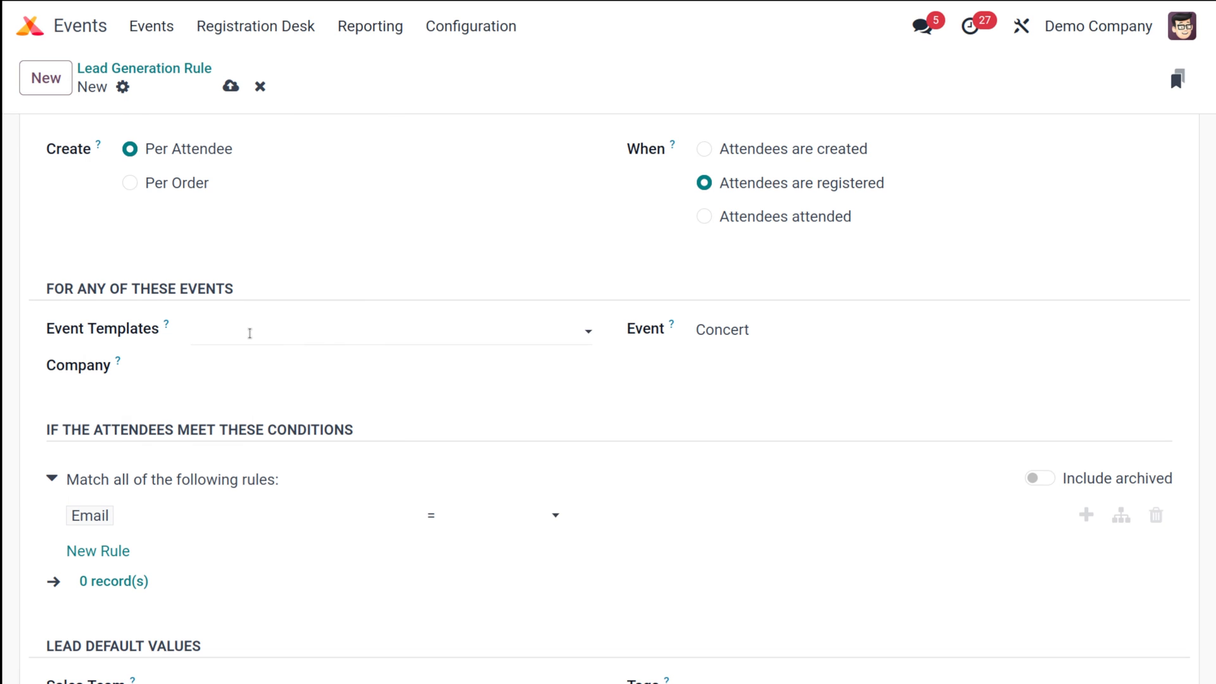
left_click(483, 521)
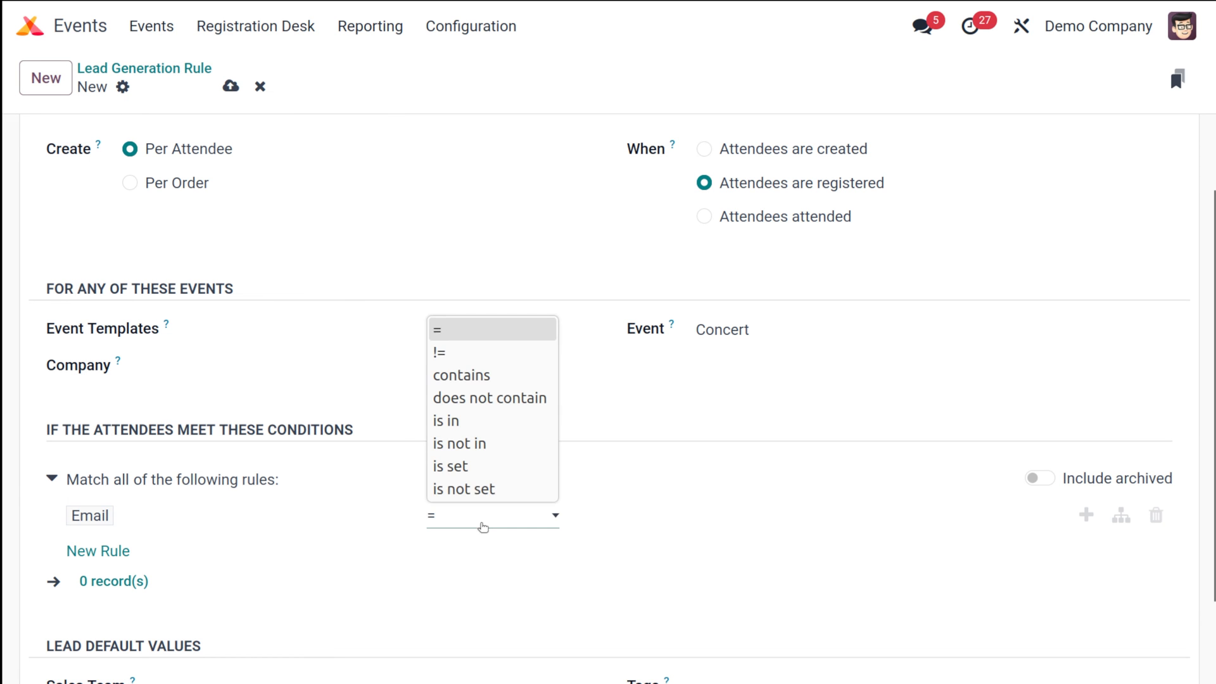
left_click(469, 375)
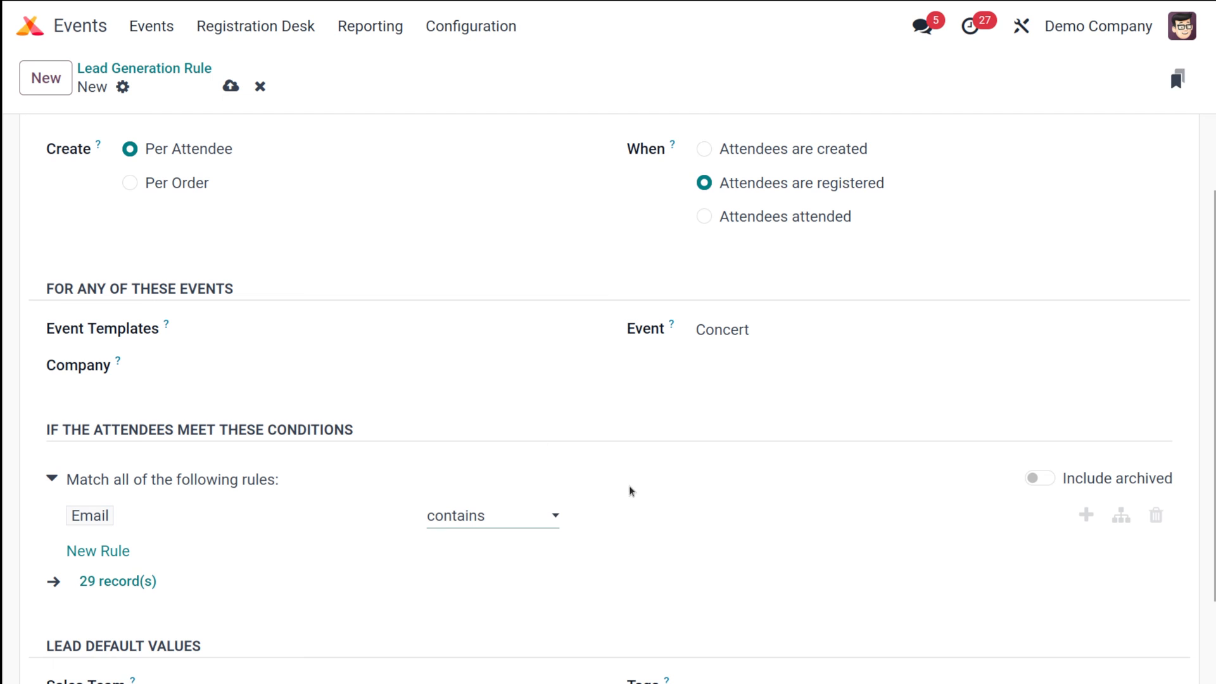
left_click(636, 515)
type("@")
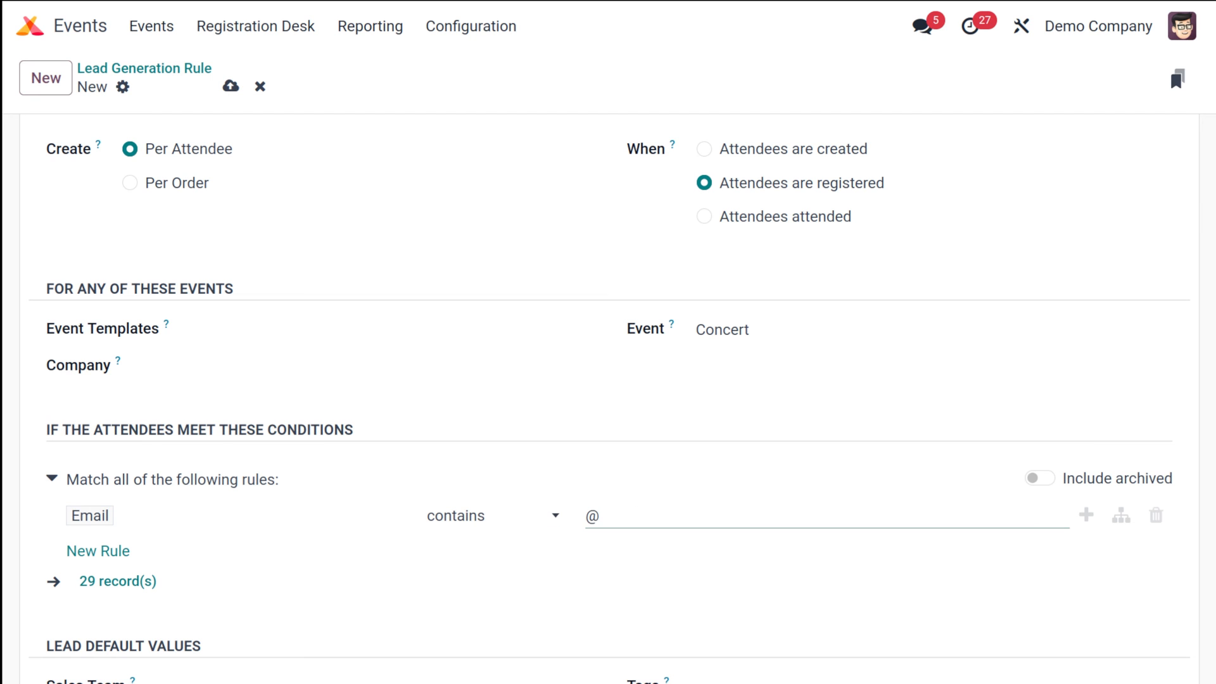
type("concert.com")
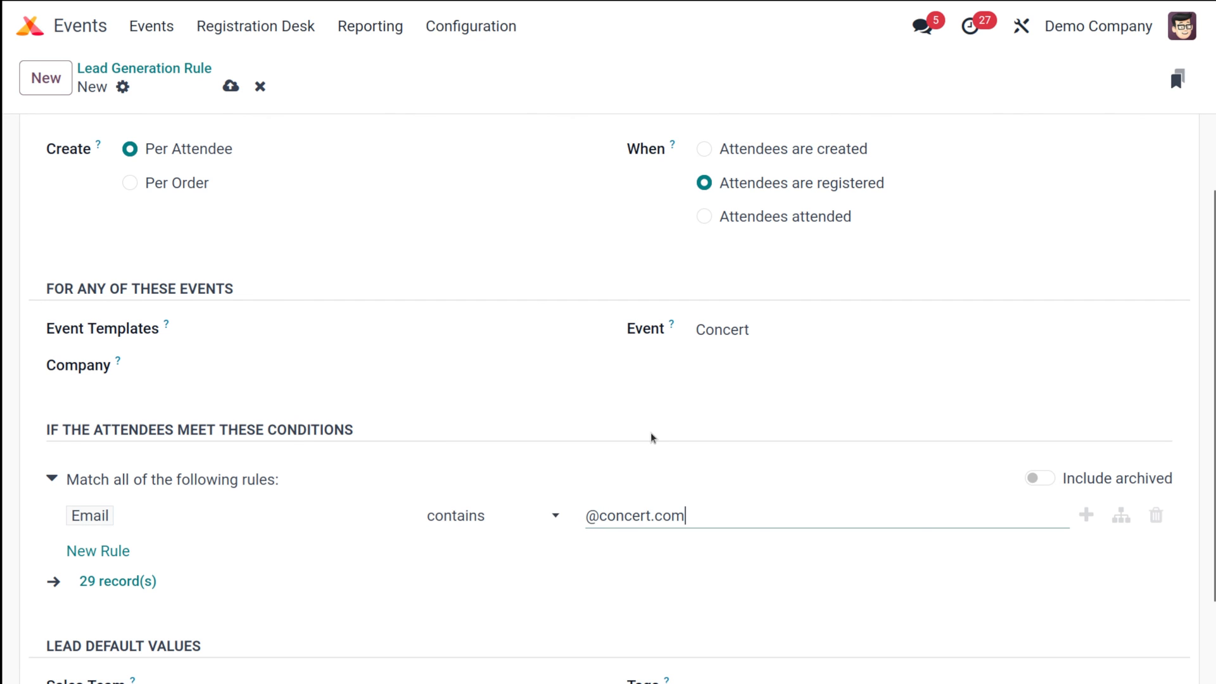
left_click(574, 573)
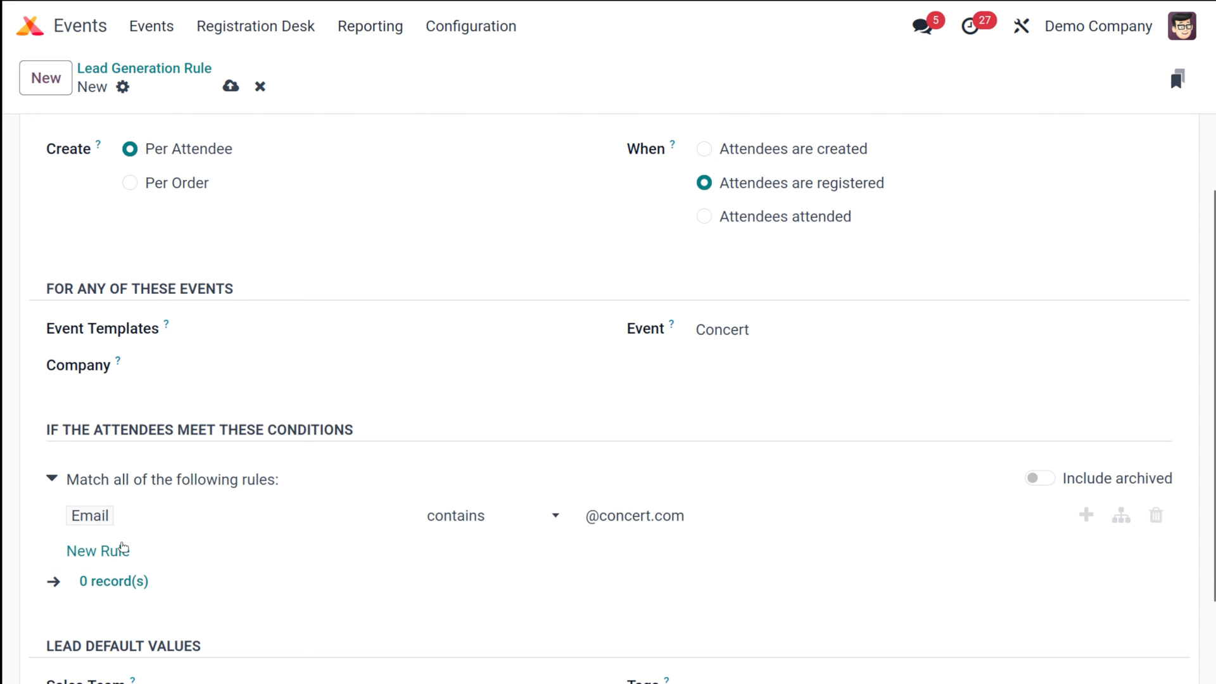
Default generated leads to the Sales team, a salesperson, and the Services tag
scroll(206, 524, "down", 2)
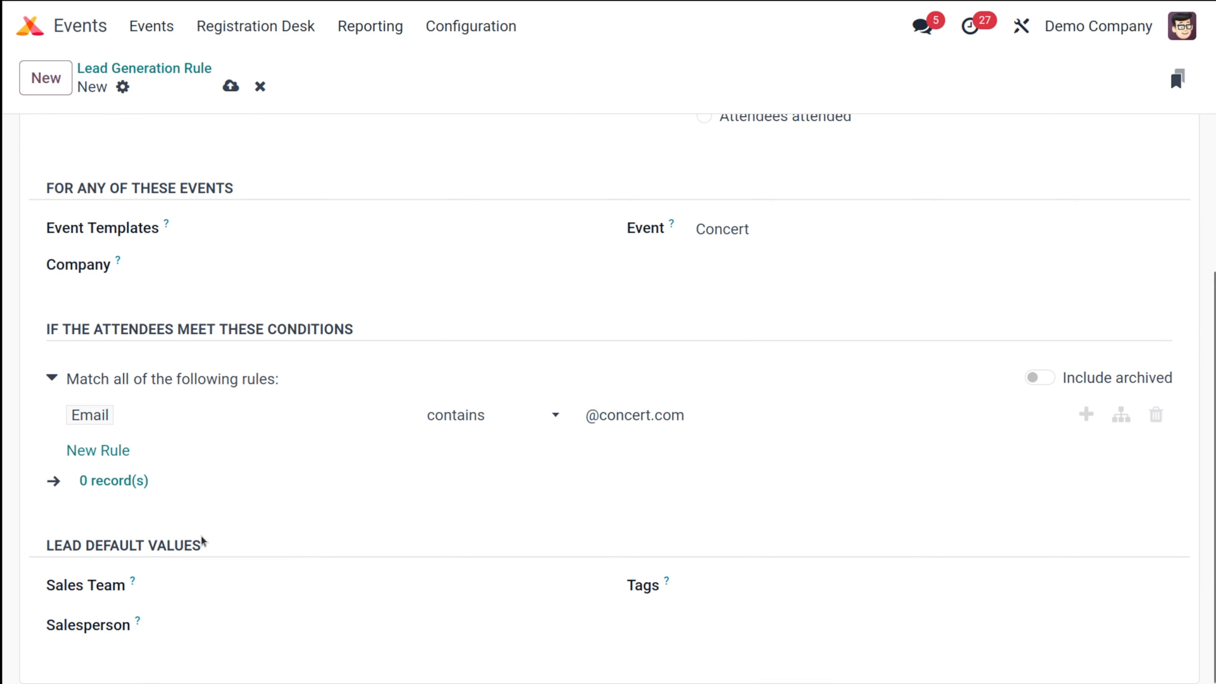
left_click(221, 590)
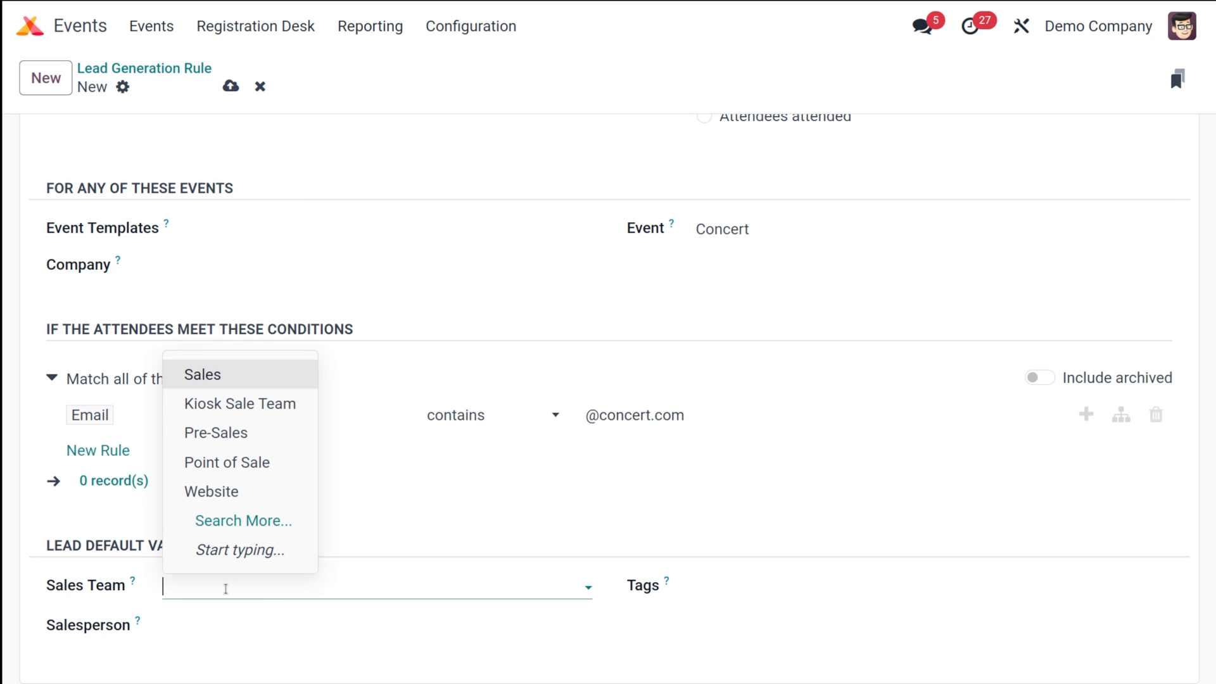
left_click(203, 375)
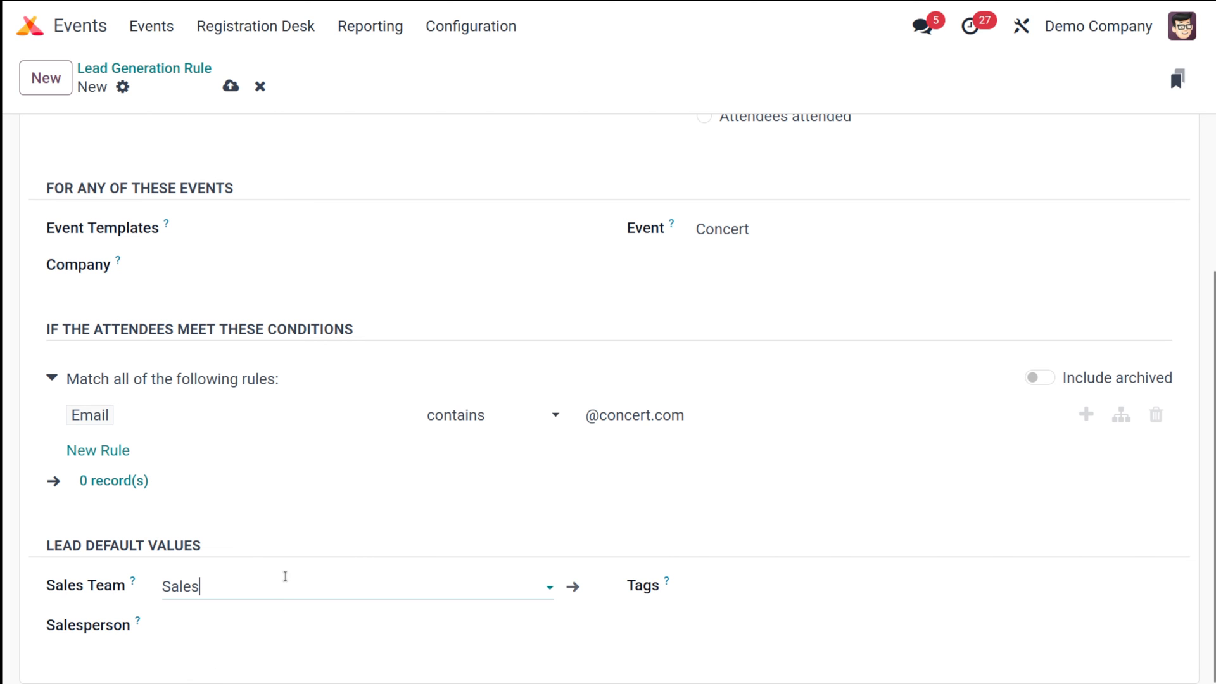
left_click(232, 620)
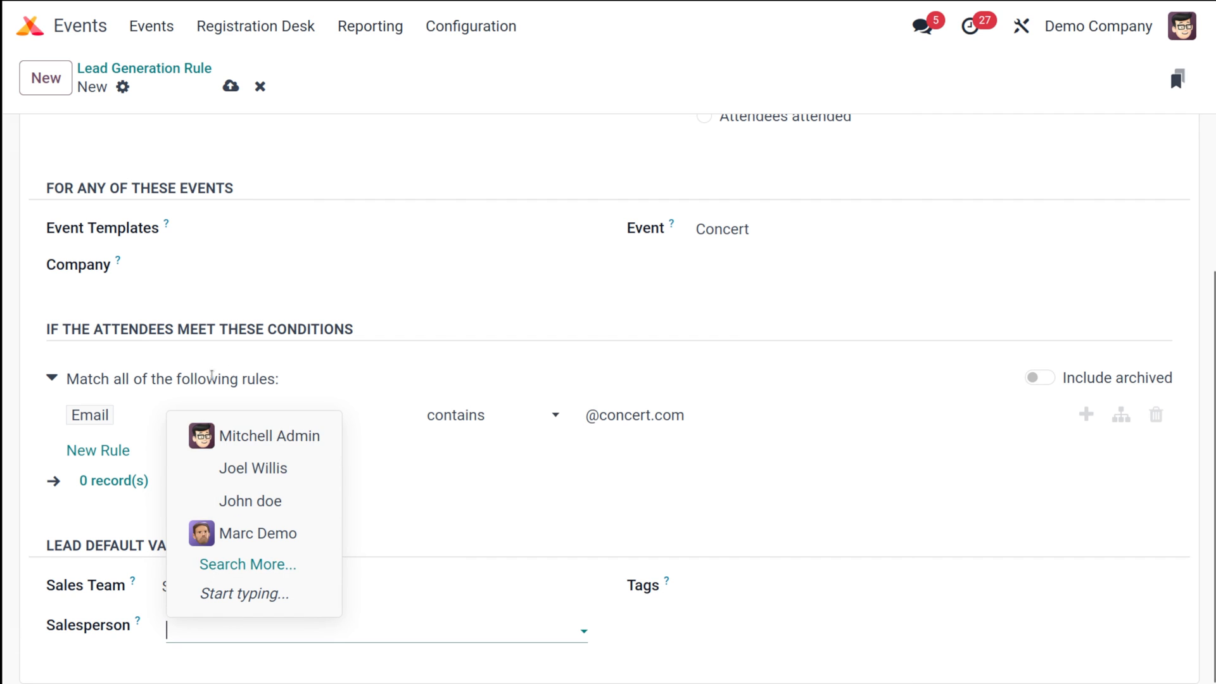
left_click(299, 435)
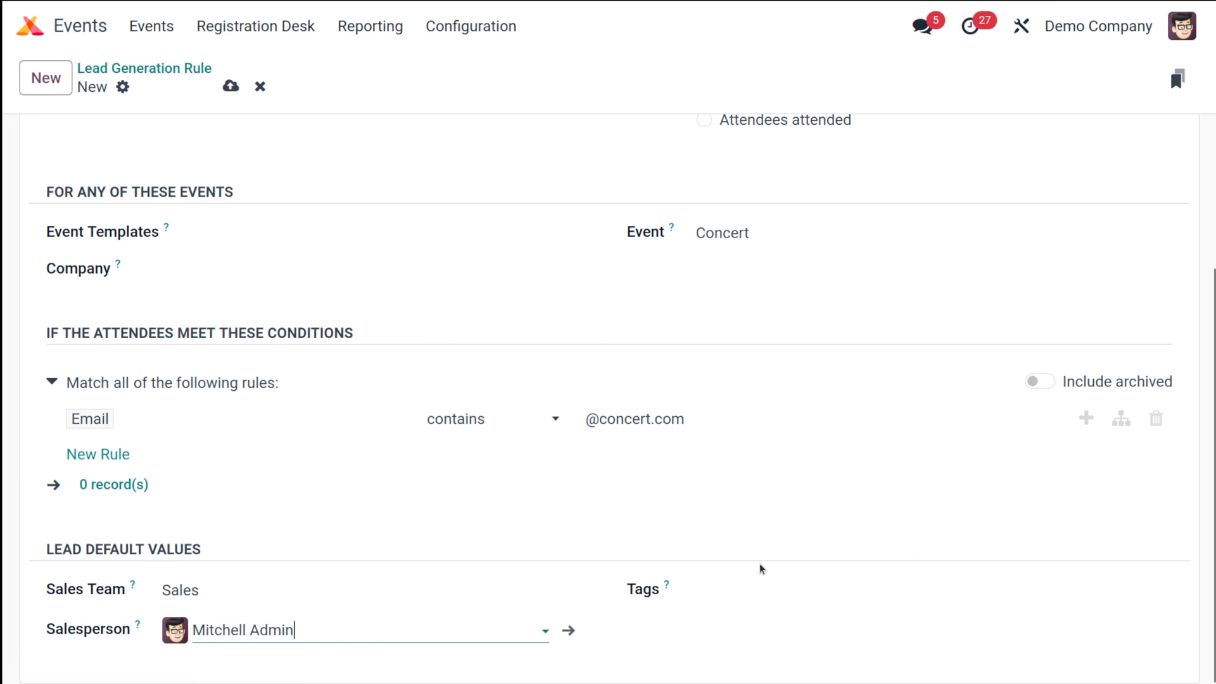
left_click(788, 609)
left_click(783, 597)
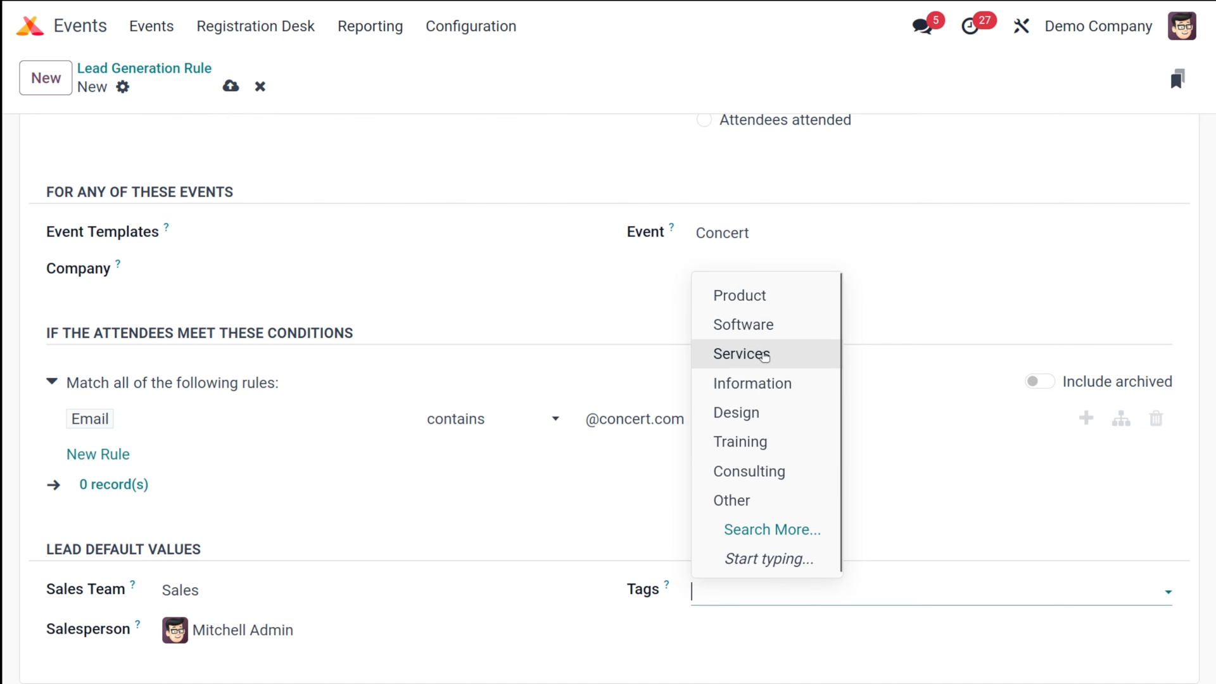
left_click(768, 353)
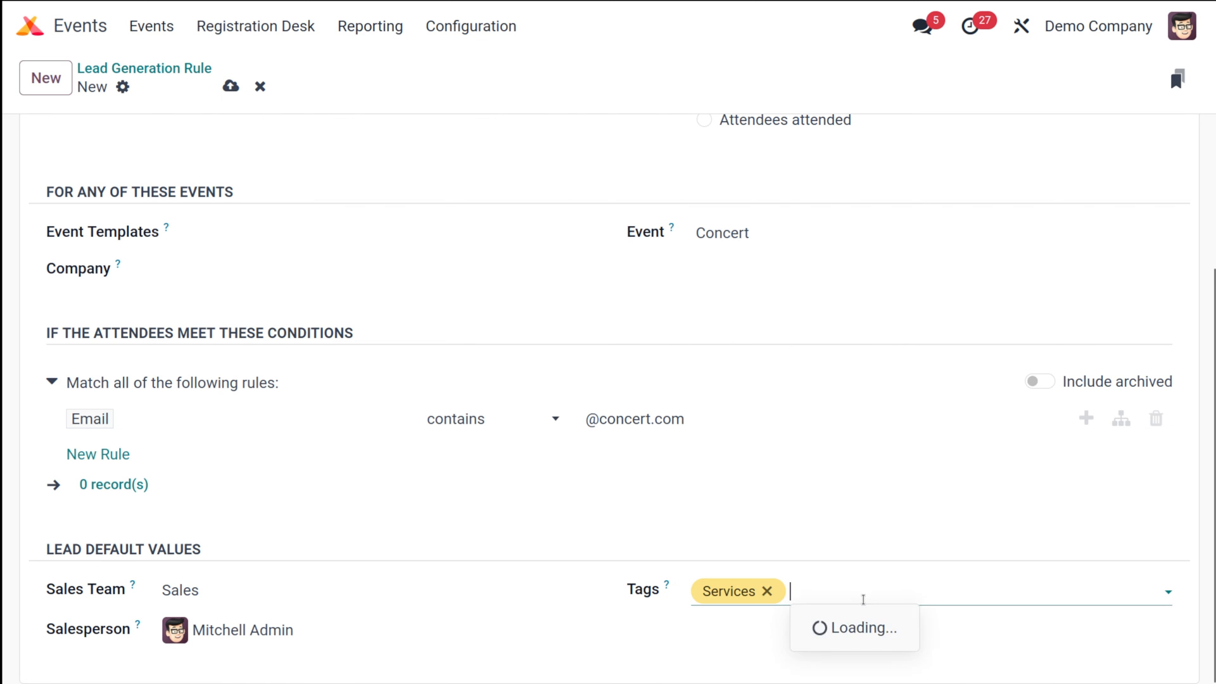
left_click(862, 599)
left_click(683, 539)
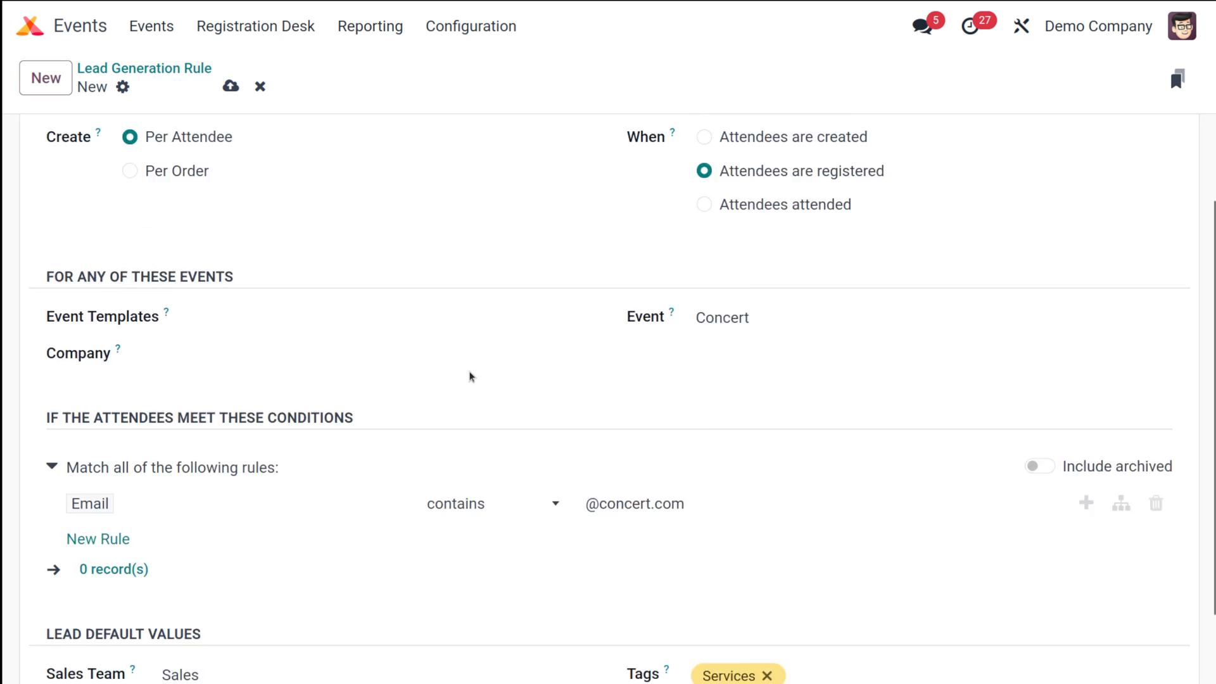
Save the new lead generation rule
scroll(470, 377, "up", 3)
left_click(230, 86)
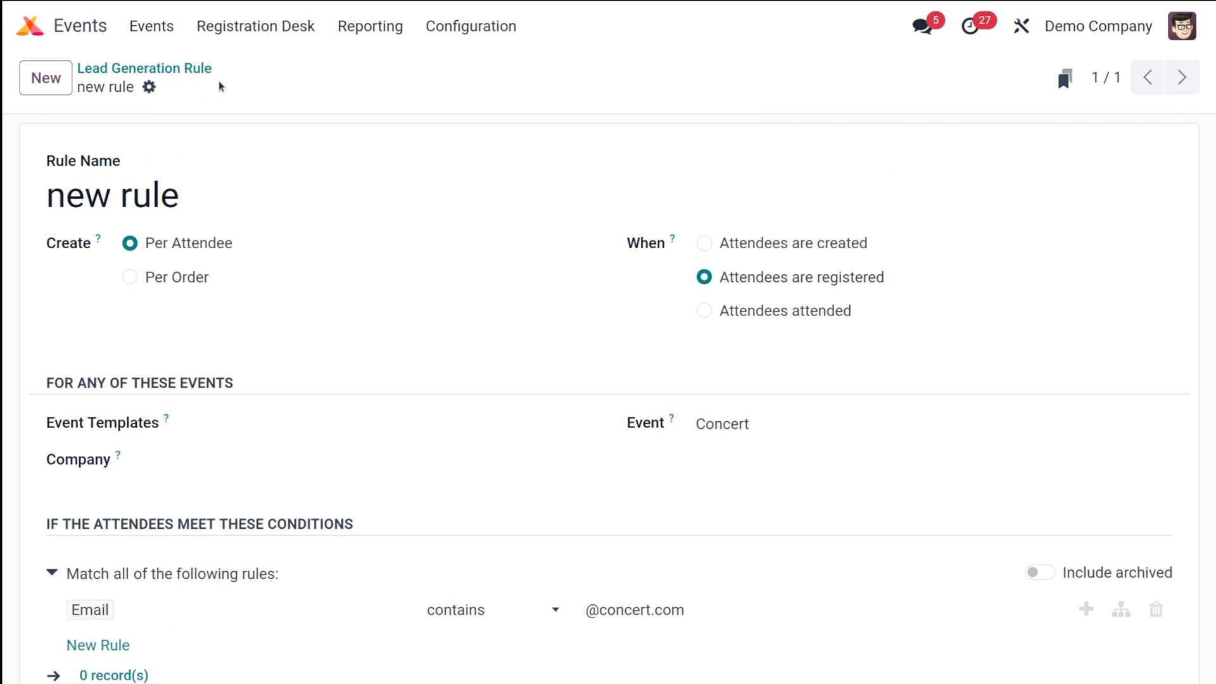
scroll(260, 345, "down", 3)
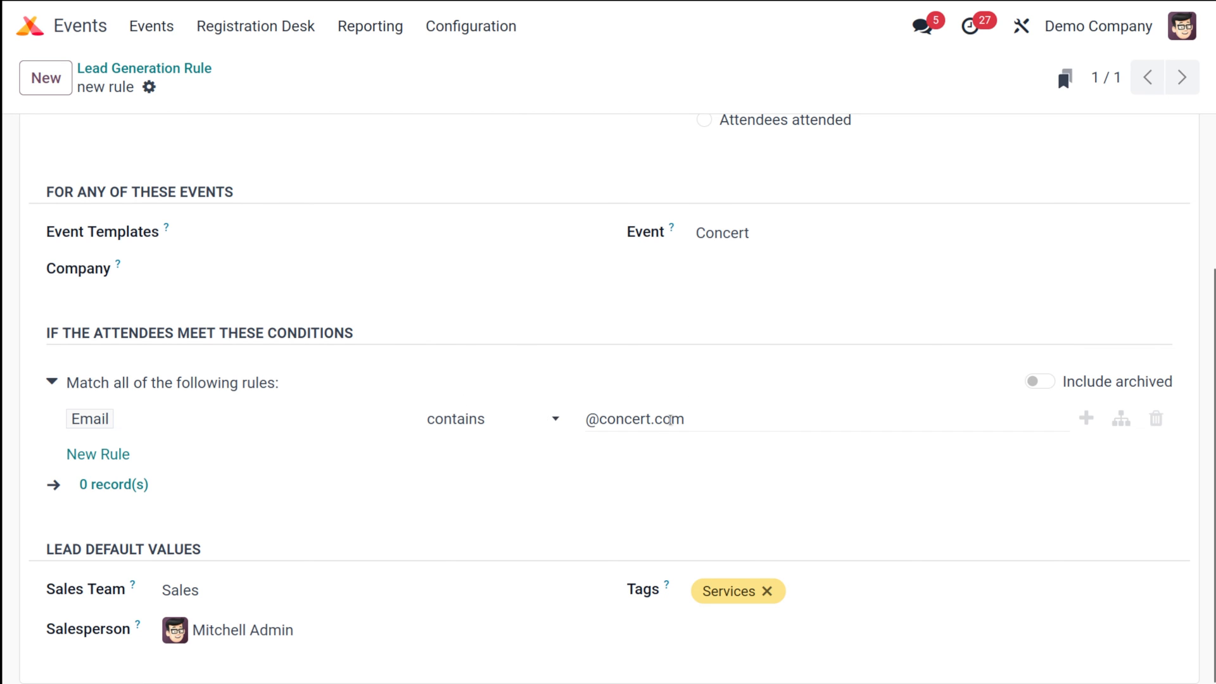
scroll(513, 298, "up", 3)
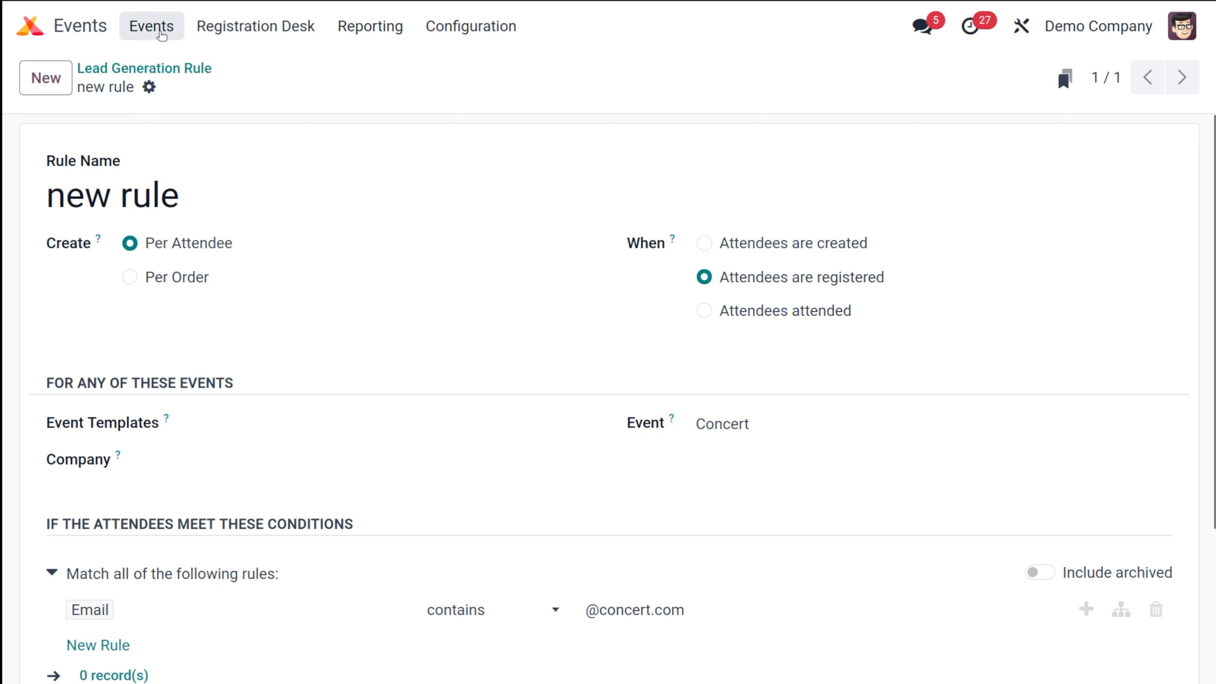
Open the Concert event's website page from the Events list and publish it, dismissing the SEO notice
left_click(157, 32)
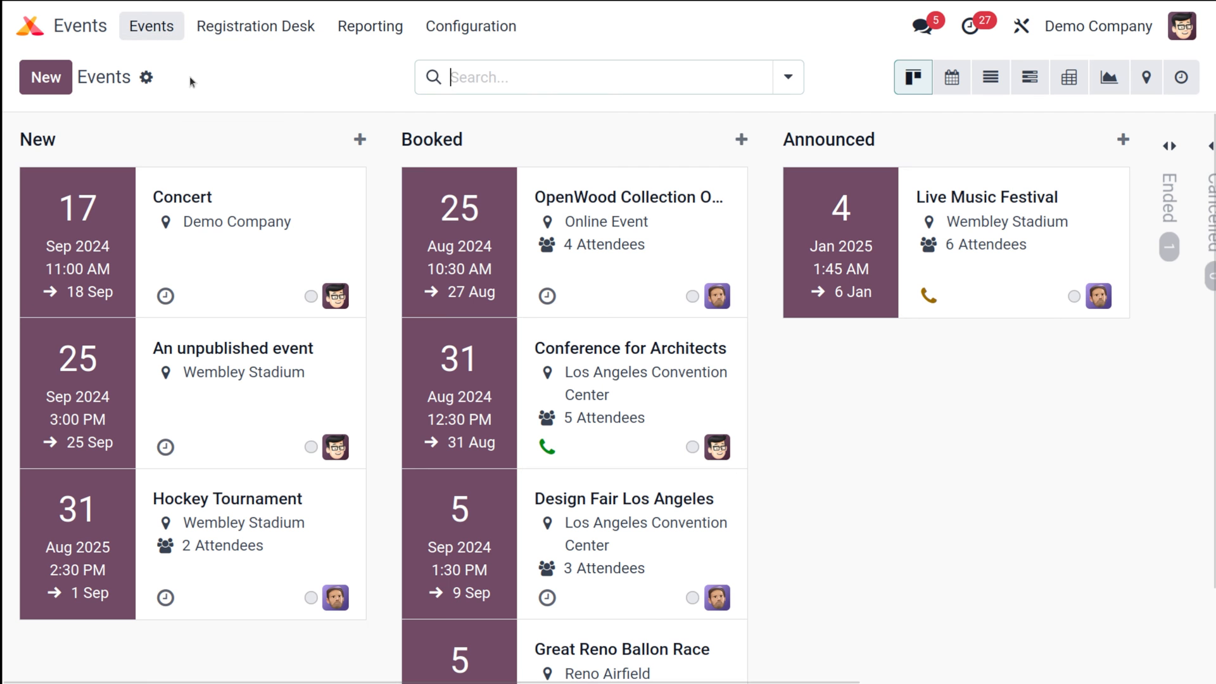
left_click(217, 268)
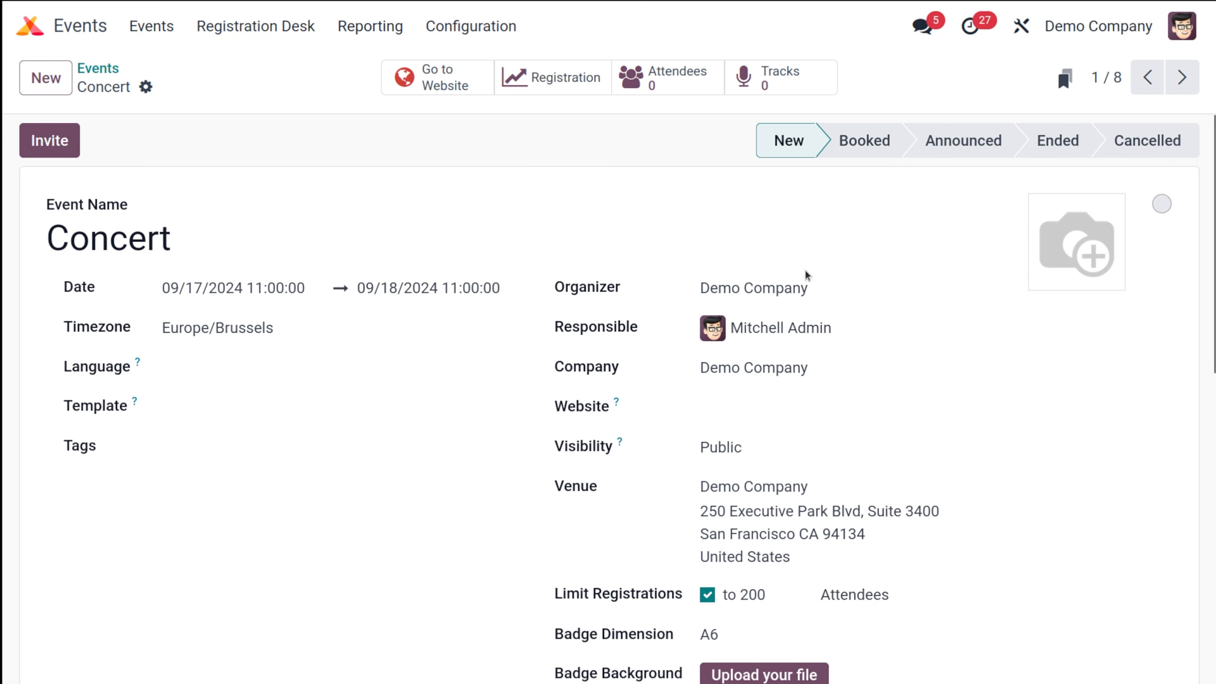
left_click(460, 66)
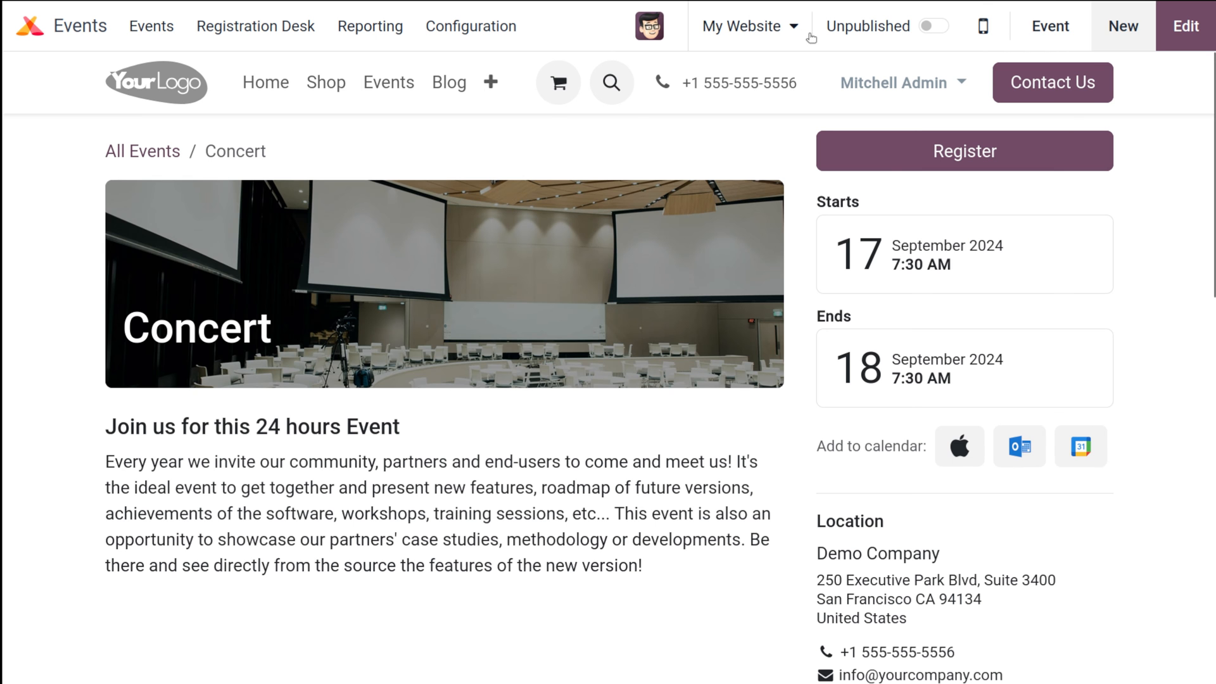
left_click(930, 26)
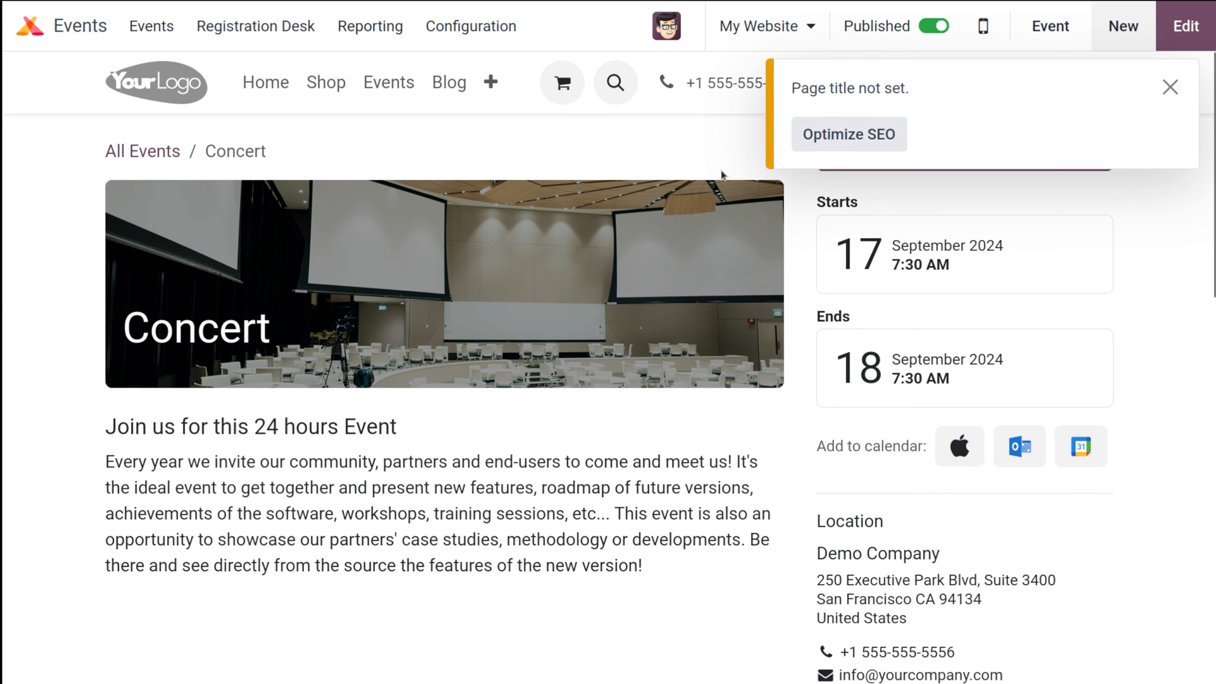
left_click(1170, 87)
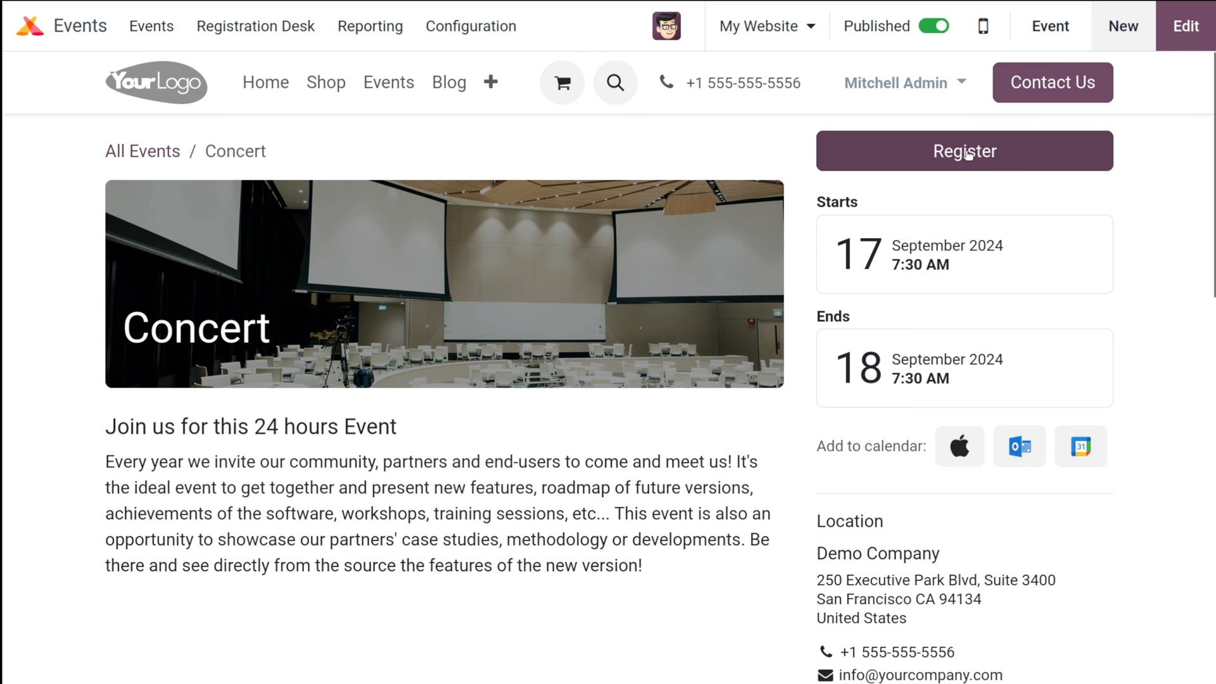
Register for one $50 Concert ticket to reach the Ticket #1 attendee form
left_click(1003, 160)
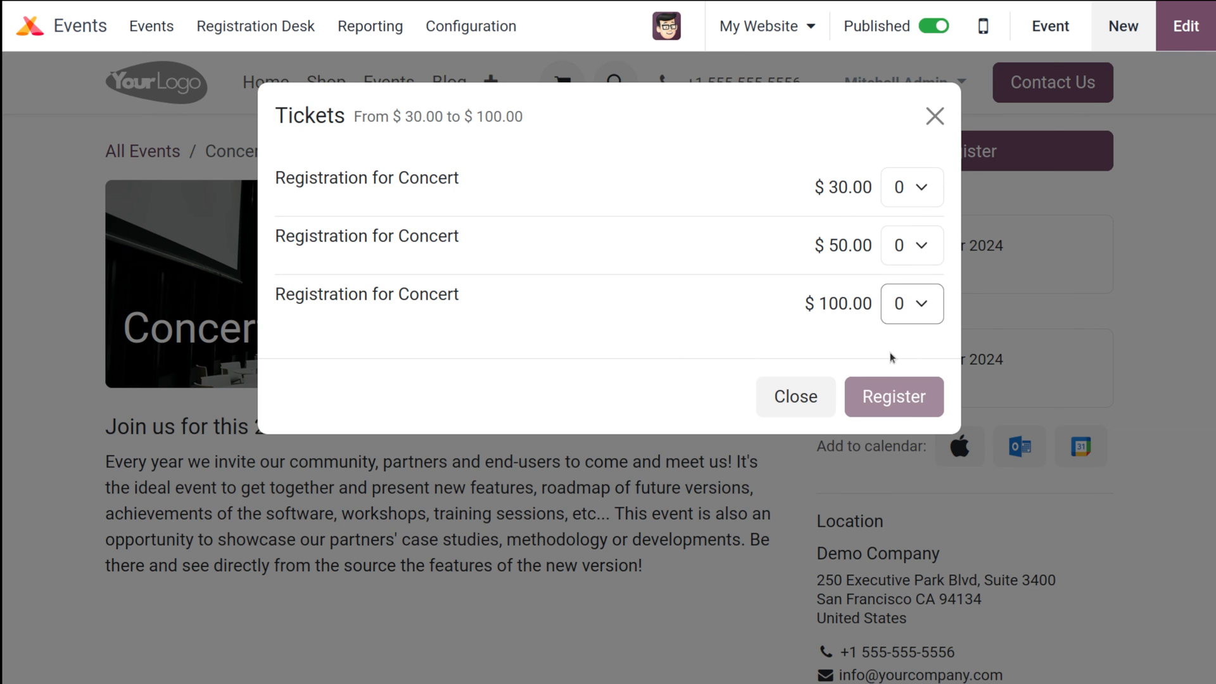
left_click(899, 247)
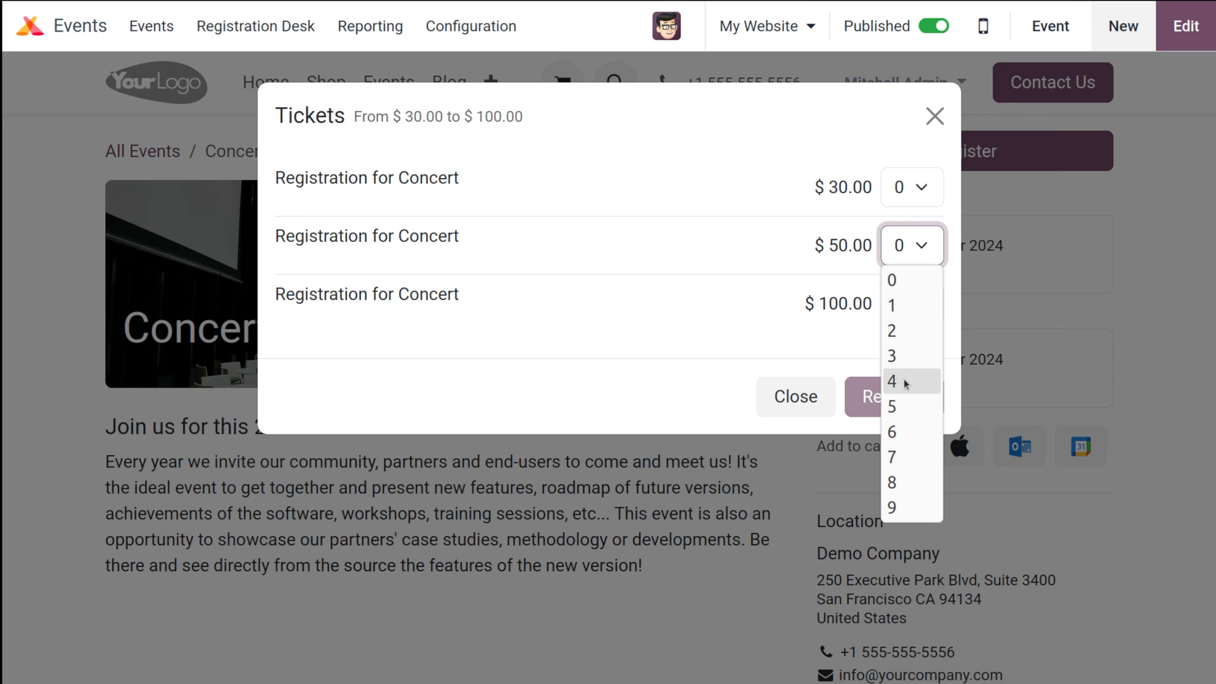
left_click(899, 406)
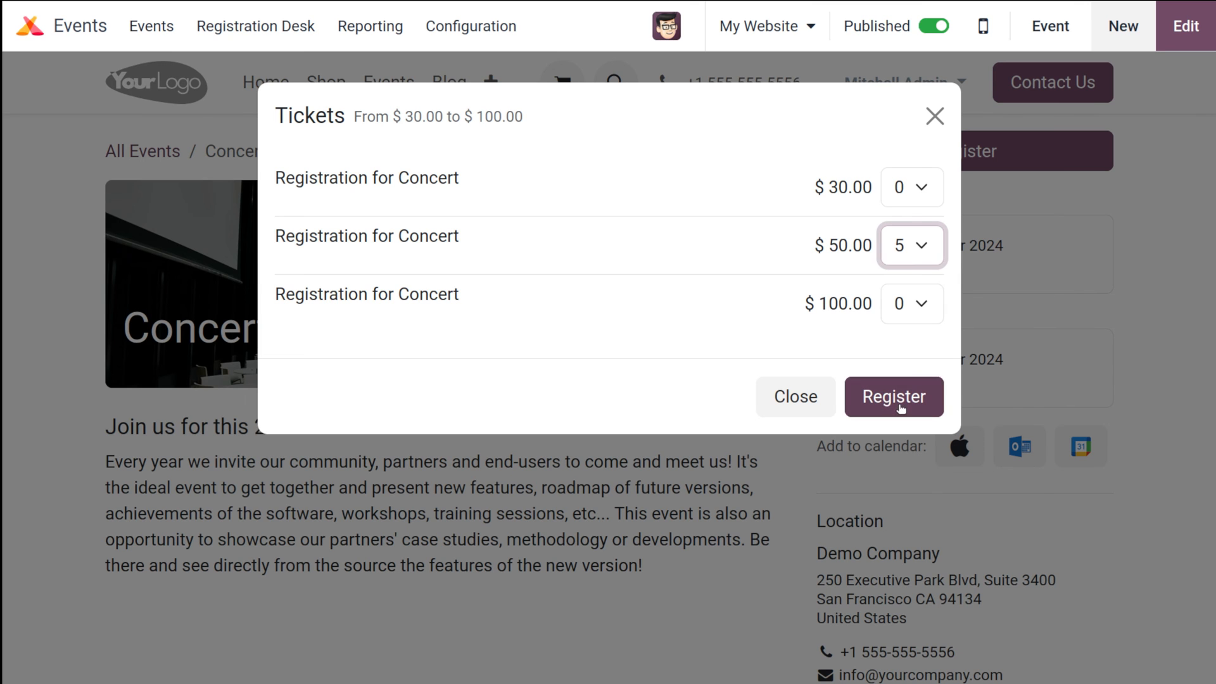
left_click(918, 252)
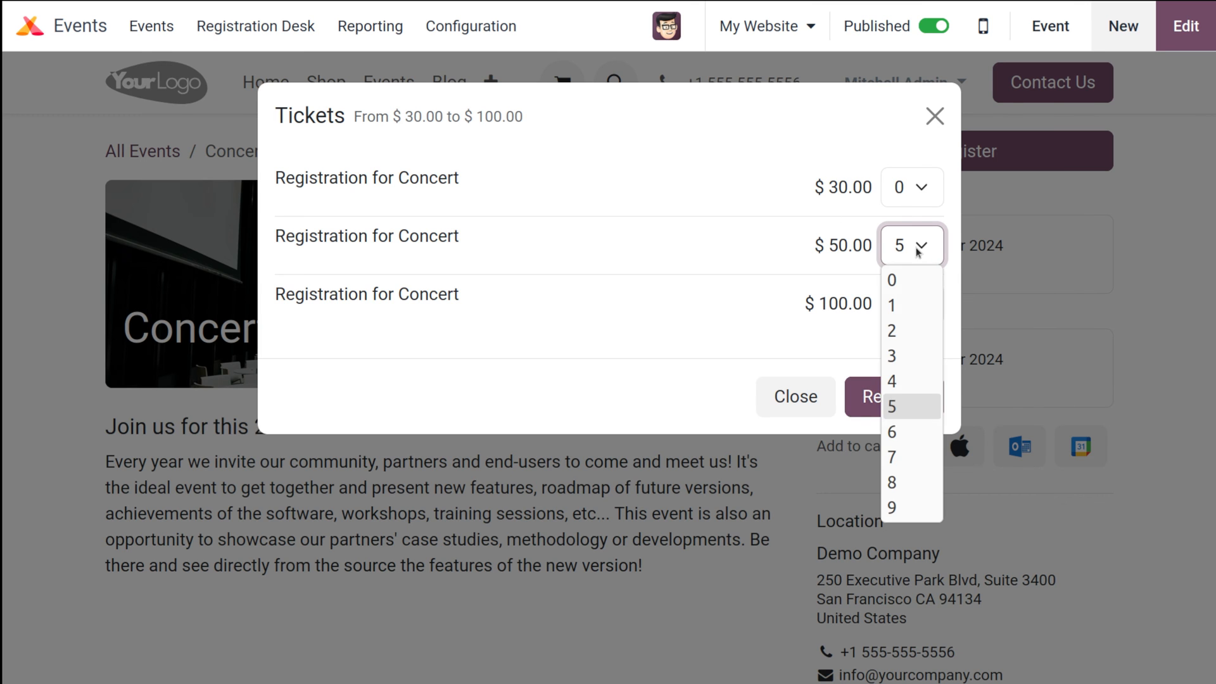
left_click(900, 305)
left_click(896, 402)
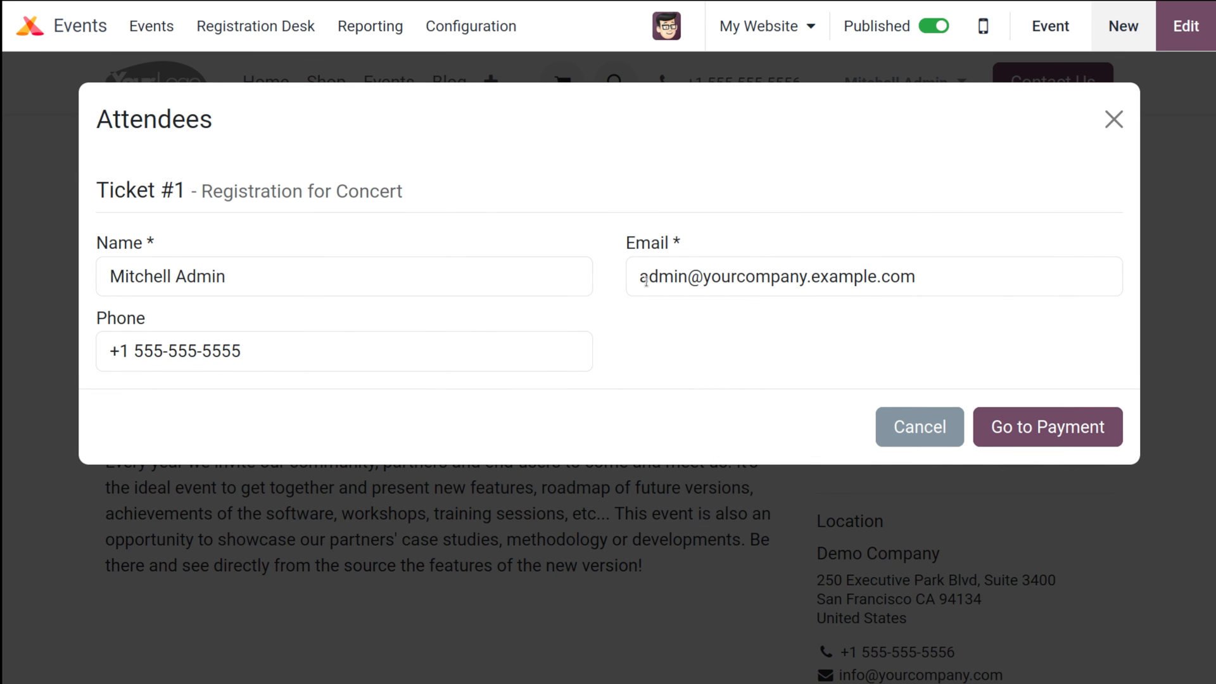
Replace the prefilled attendee name with the attendee's name
left_click_drag(227, 277, 109, 277)
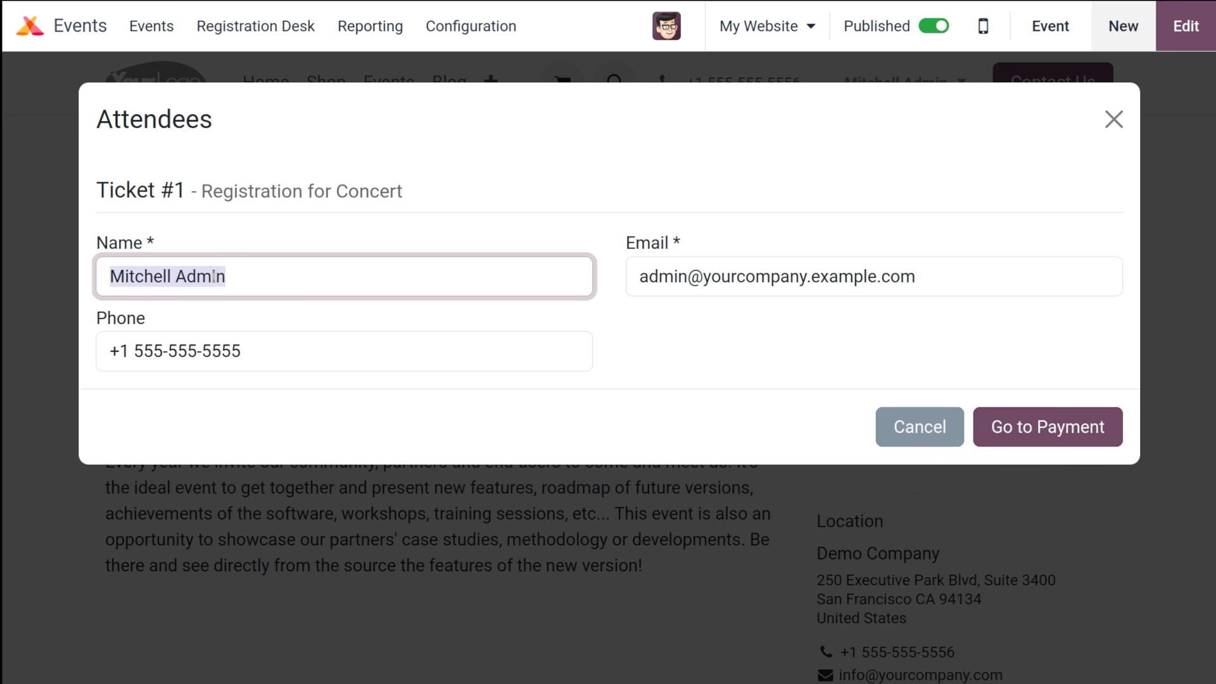
key("BackSpace")
type("ROnn")
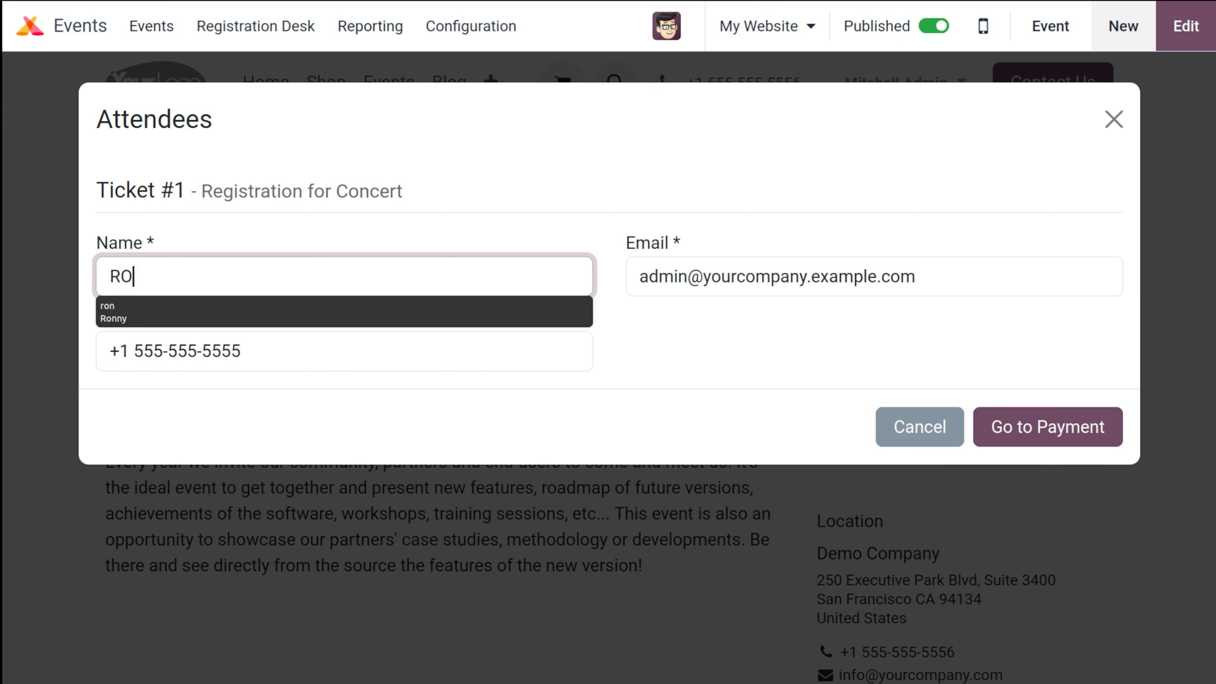
key("BackSpace")
key("BackSpace")
key("Down")
key("Down")
key("Return")
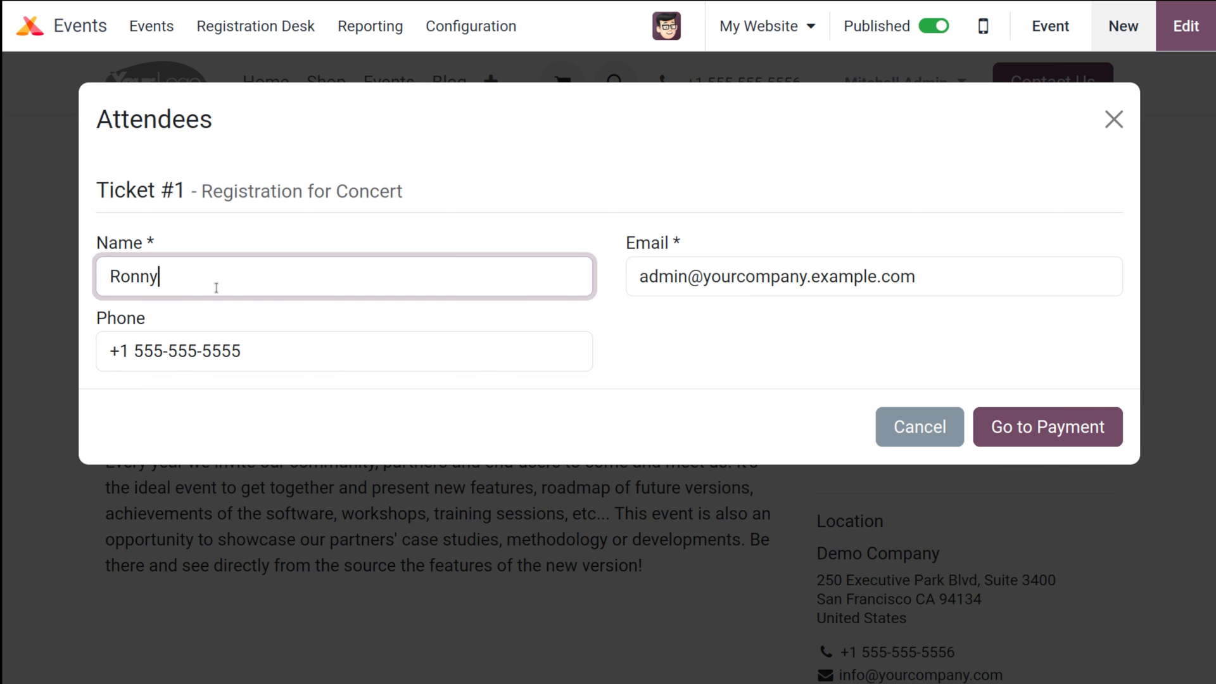
double_click(664, 277)
key("ctrl+a")
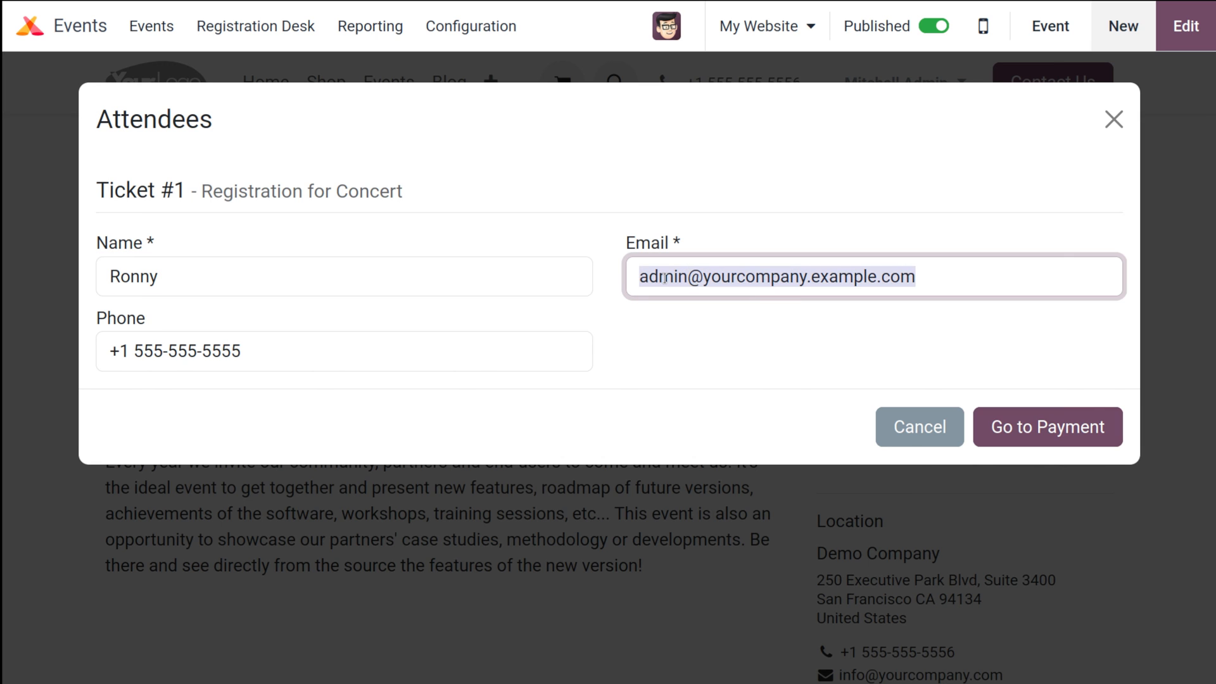
key("BackSpace")
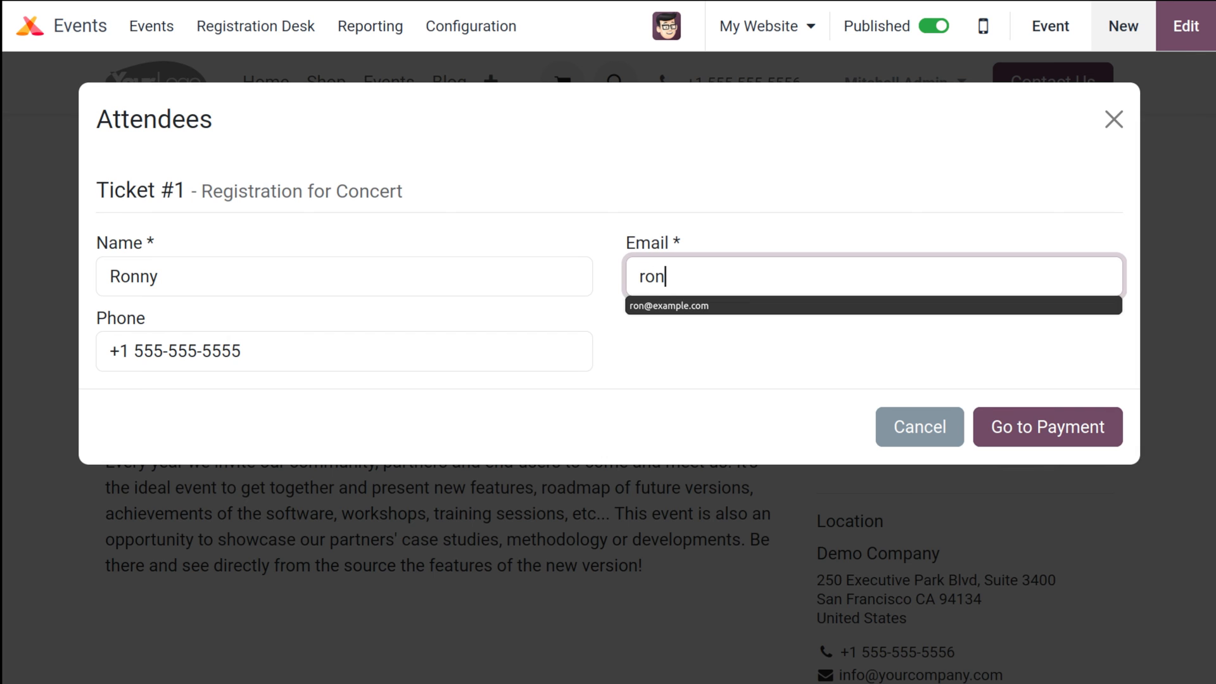
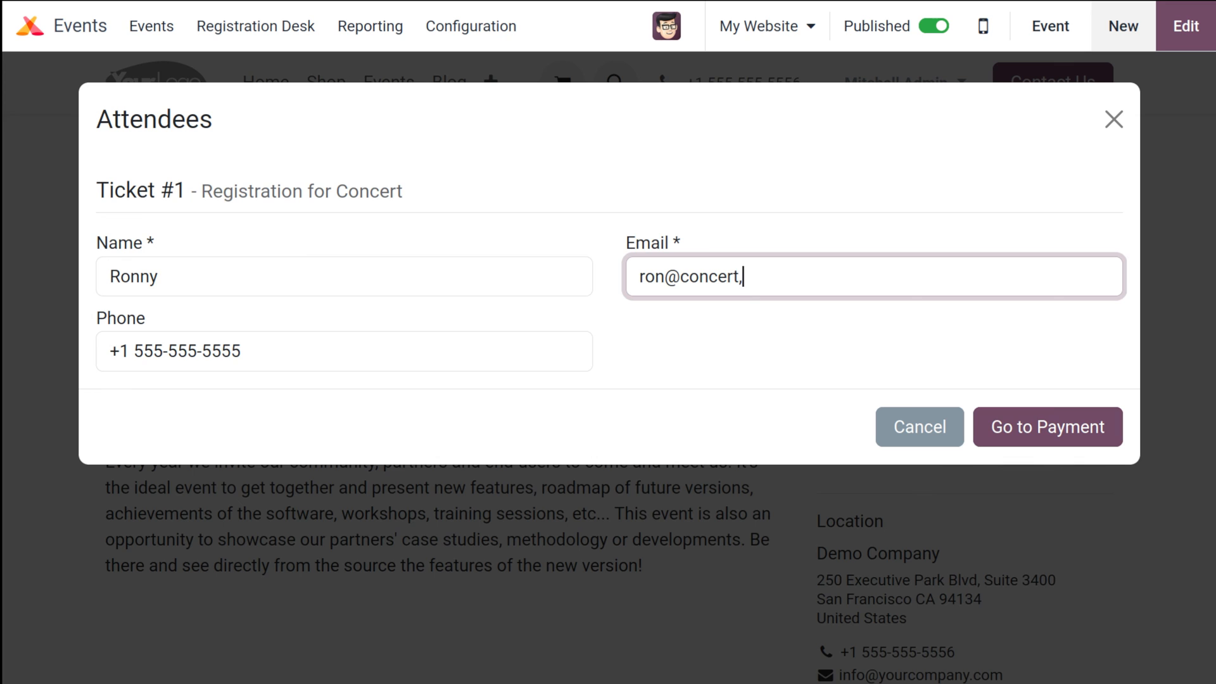
left_click(1024, 430)
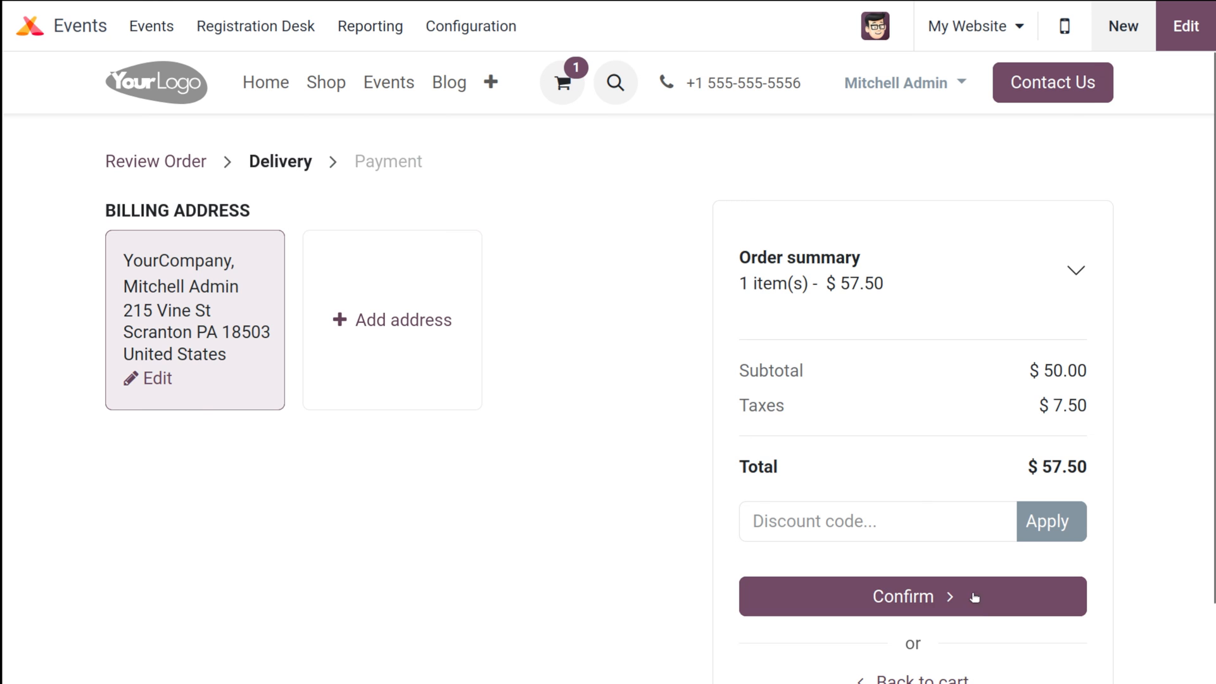
left_click(975, 597)
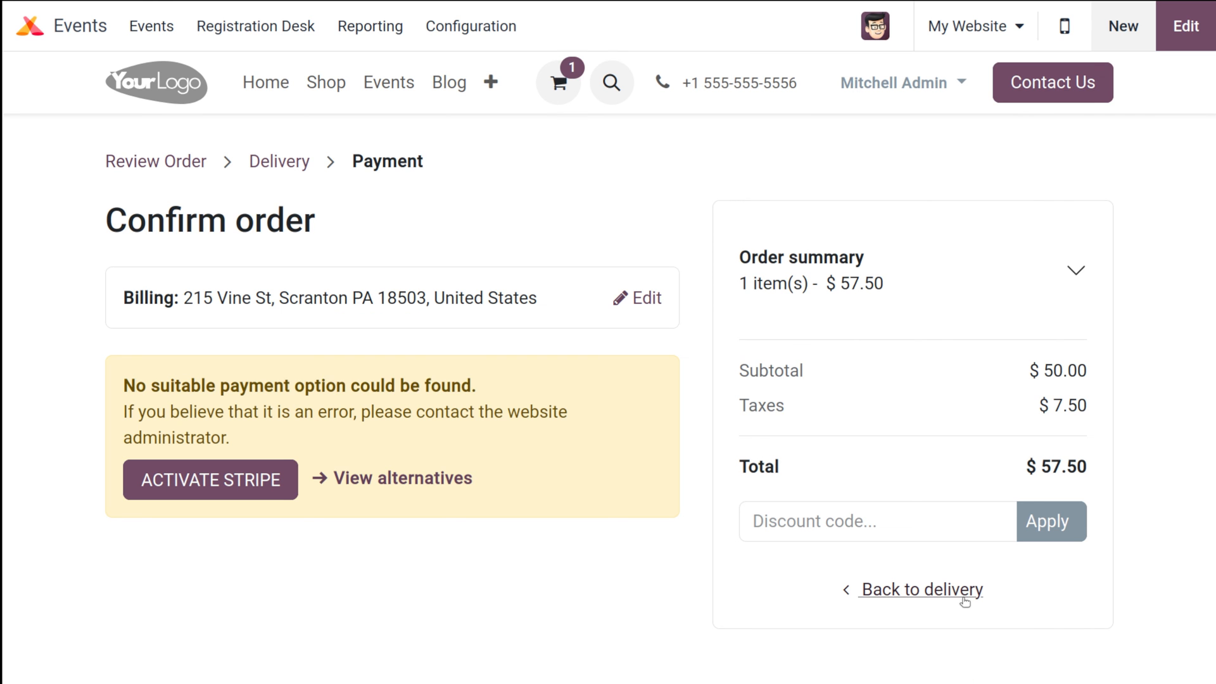
Install the Demo payment provider from the alternative payment providers
left_click(423, 479)
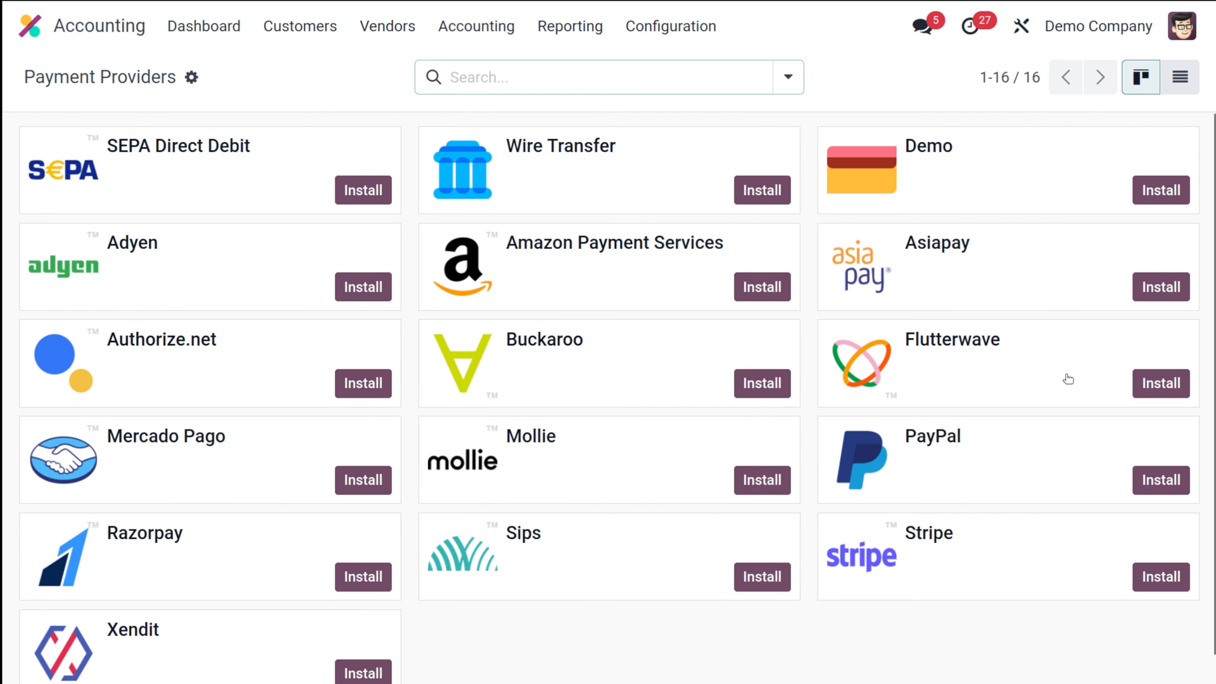
left_click(1176, 193)
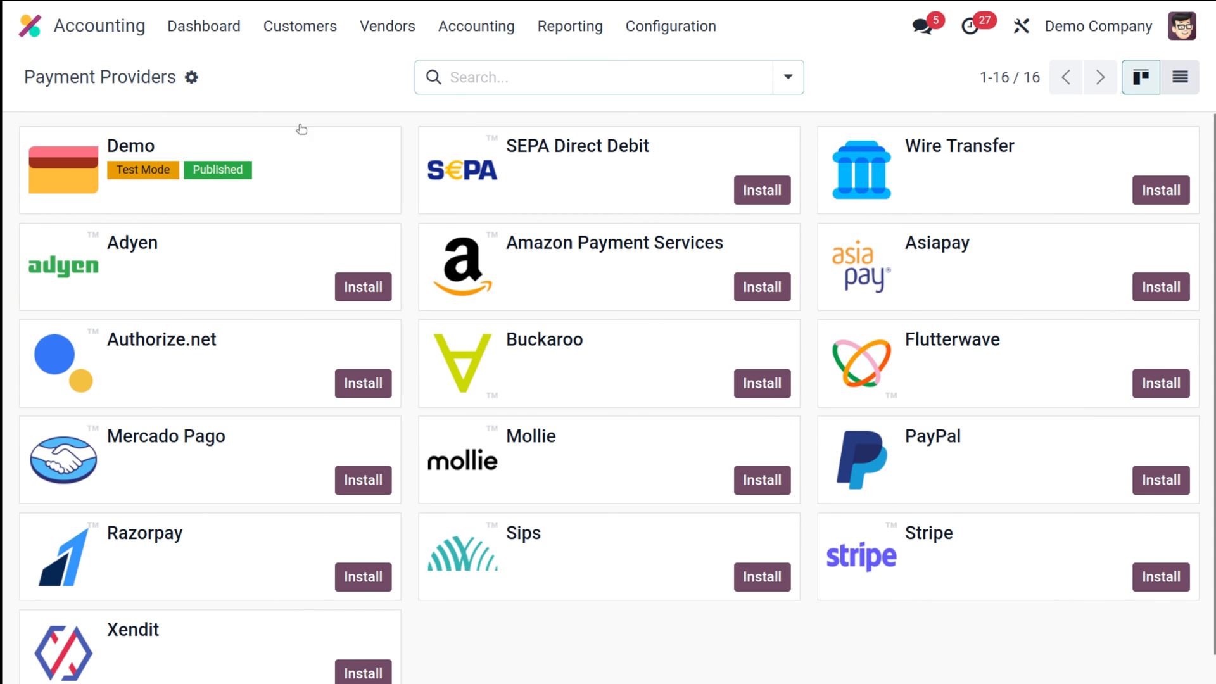
Open the Concert event in Events and check its sales figure
left_click(118, 30)
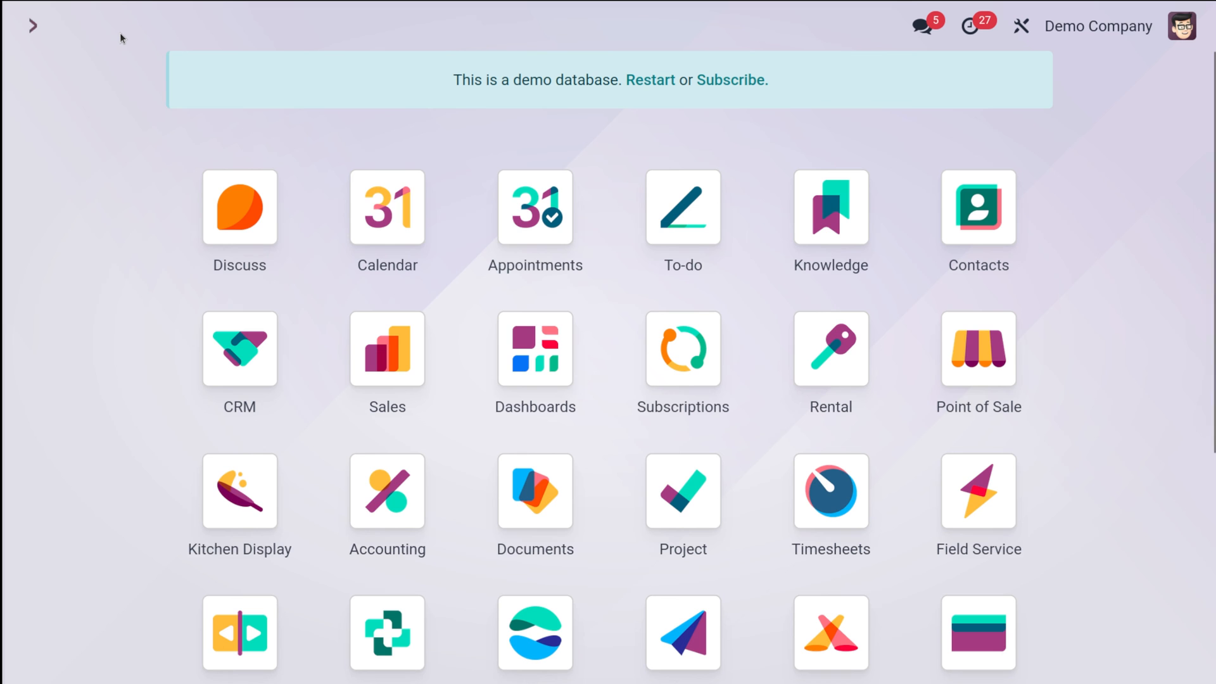
type("eve")
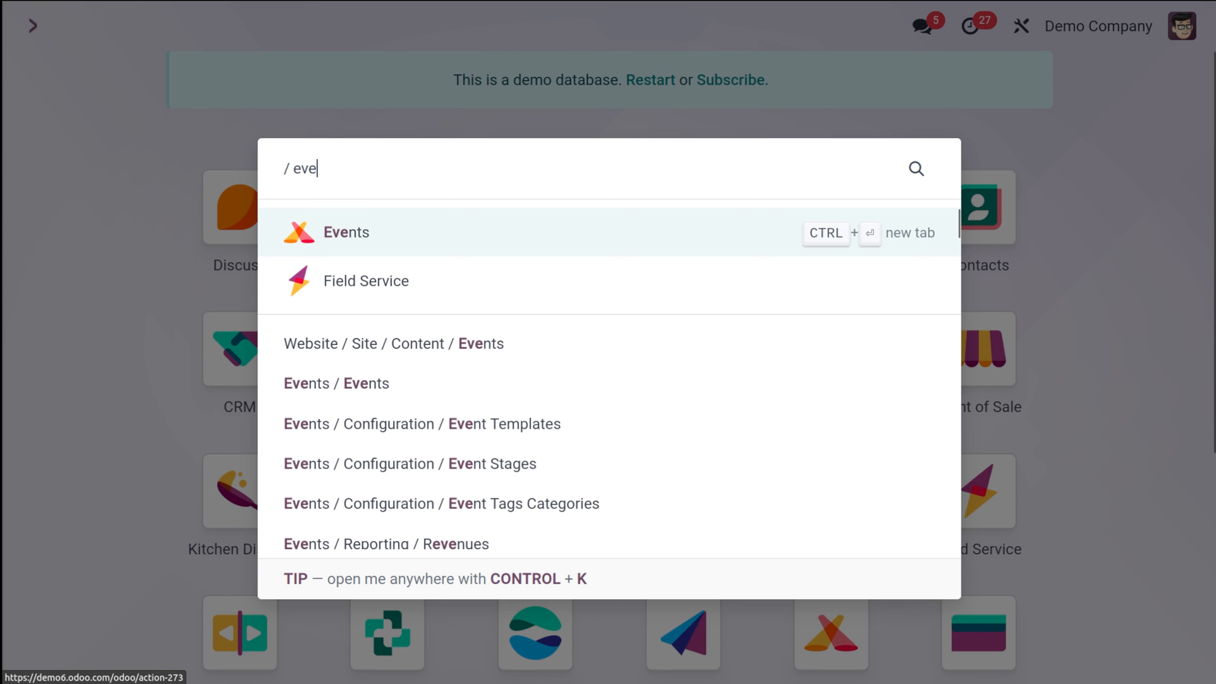
left_click(502, 255)
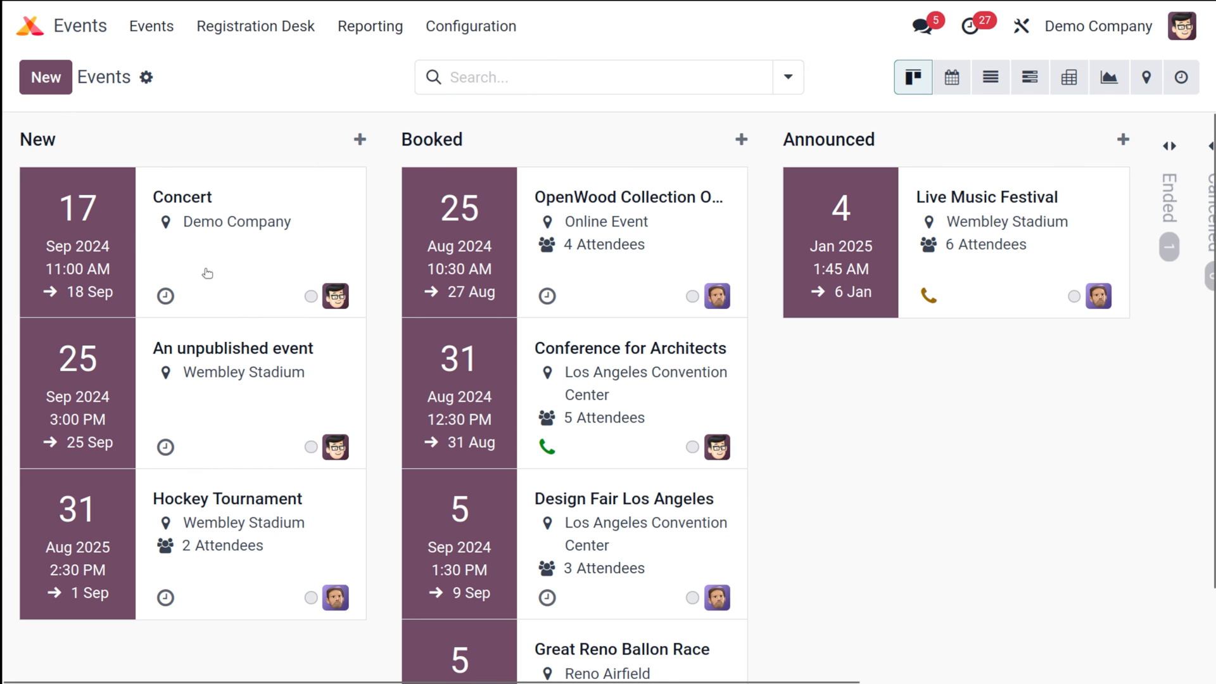
left_click(207, 273)
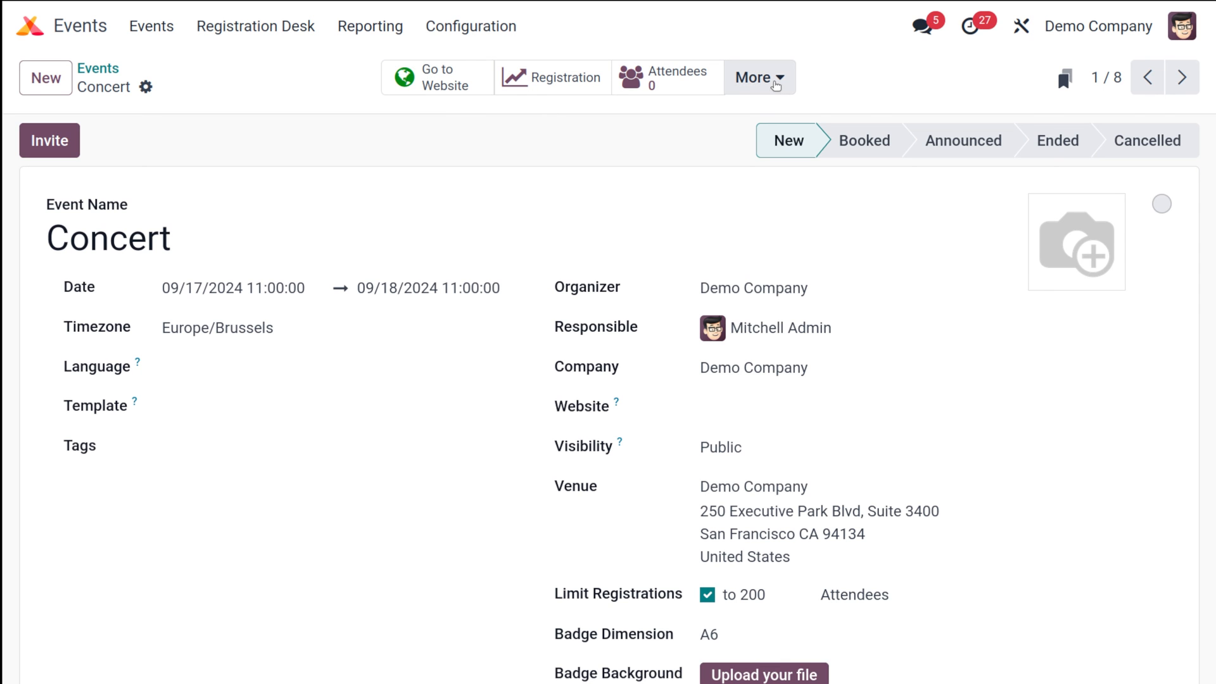
left_click(745, 78)
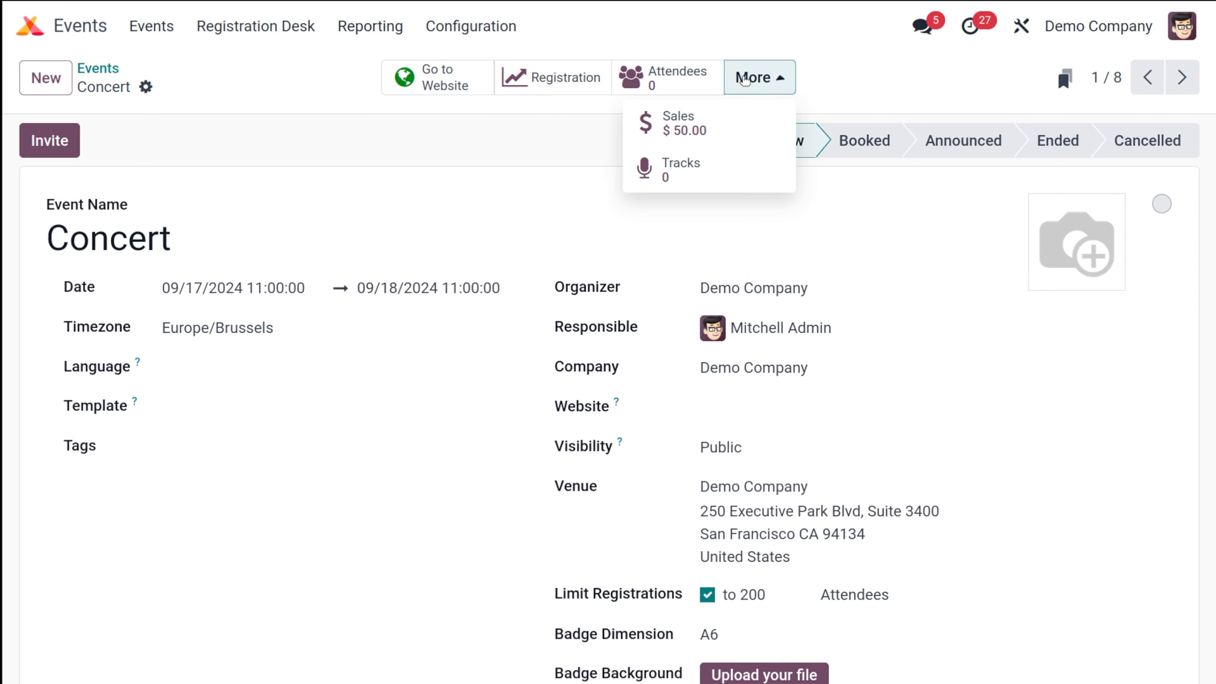
Show the Lead Generation rules list from Configuration
left_click(413, 180)
left_click(467, 32)
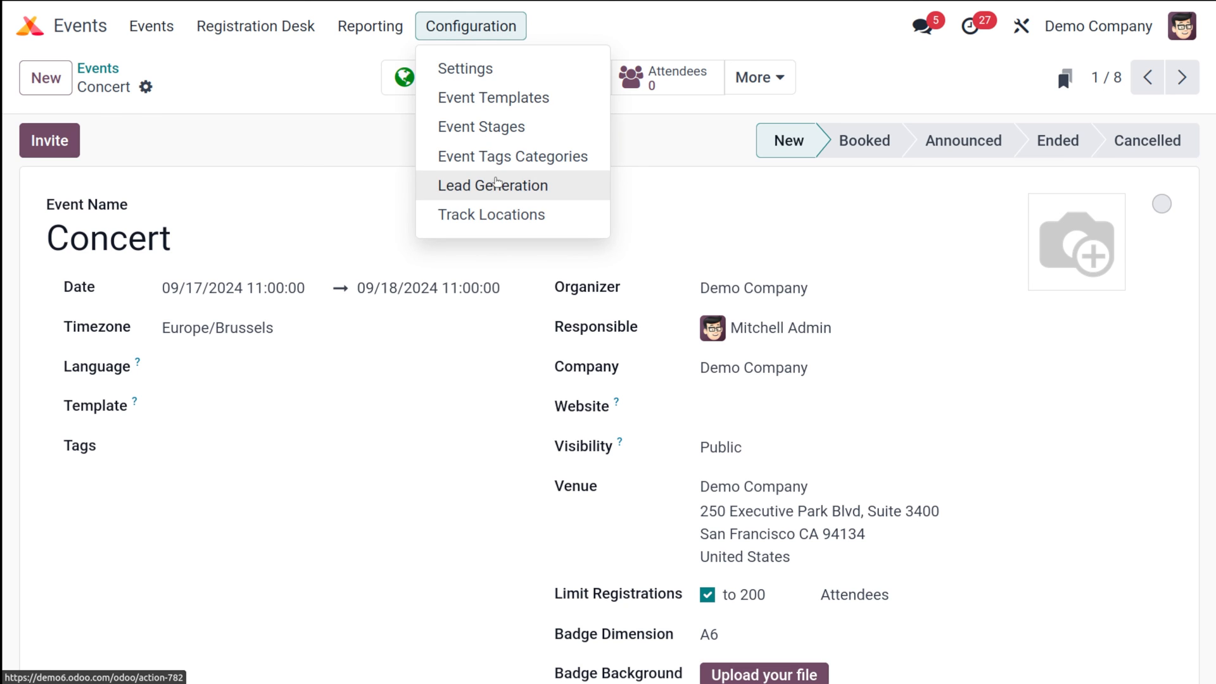
left_click(492, 185)
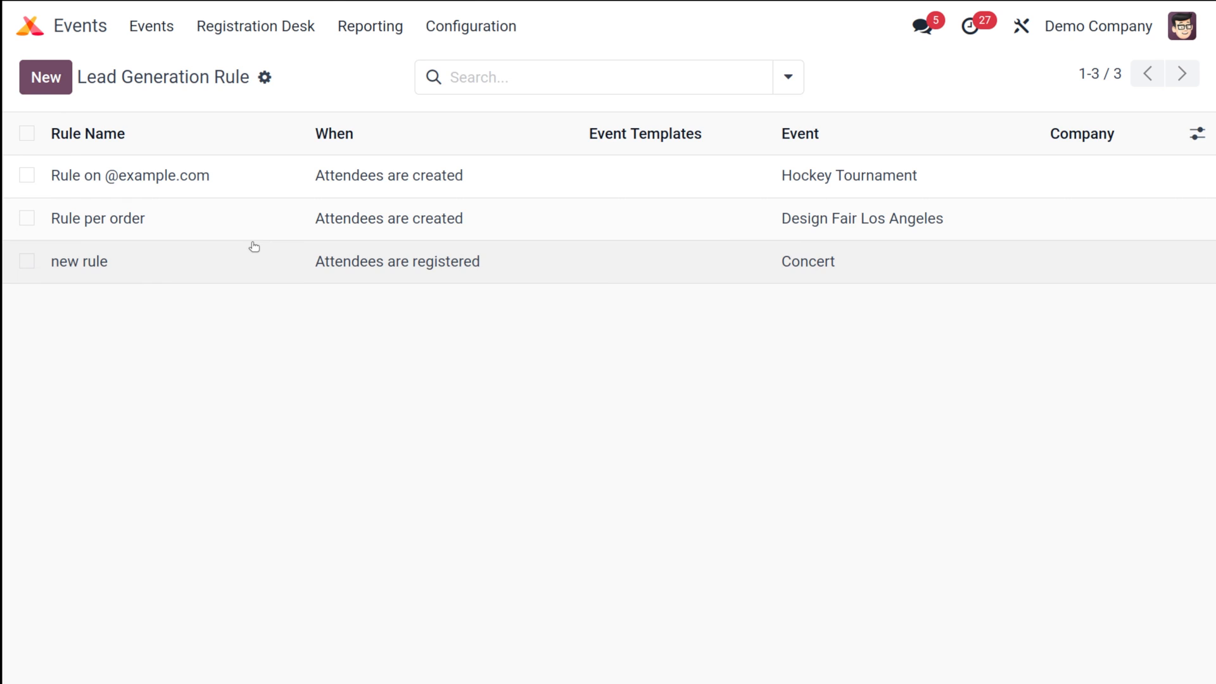
left_click(250, 247)
scroll(495, 459, "down", 2)
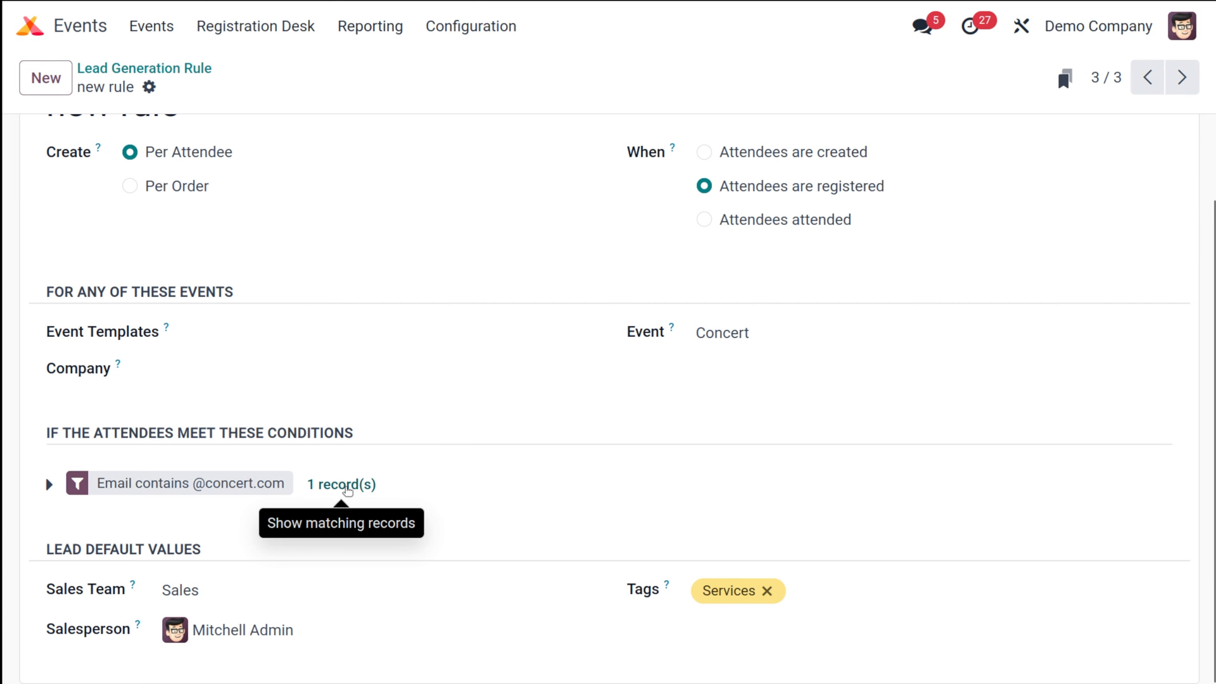
left_click(347, 486)
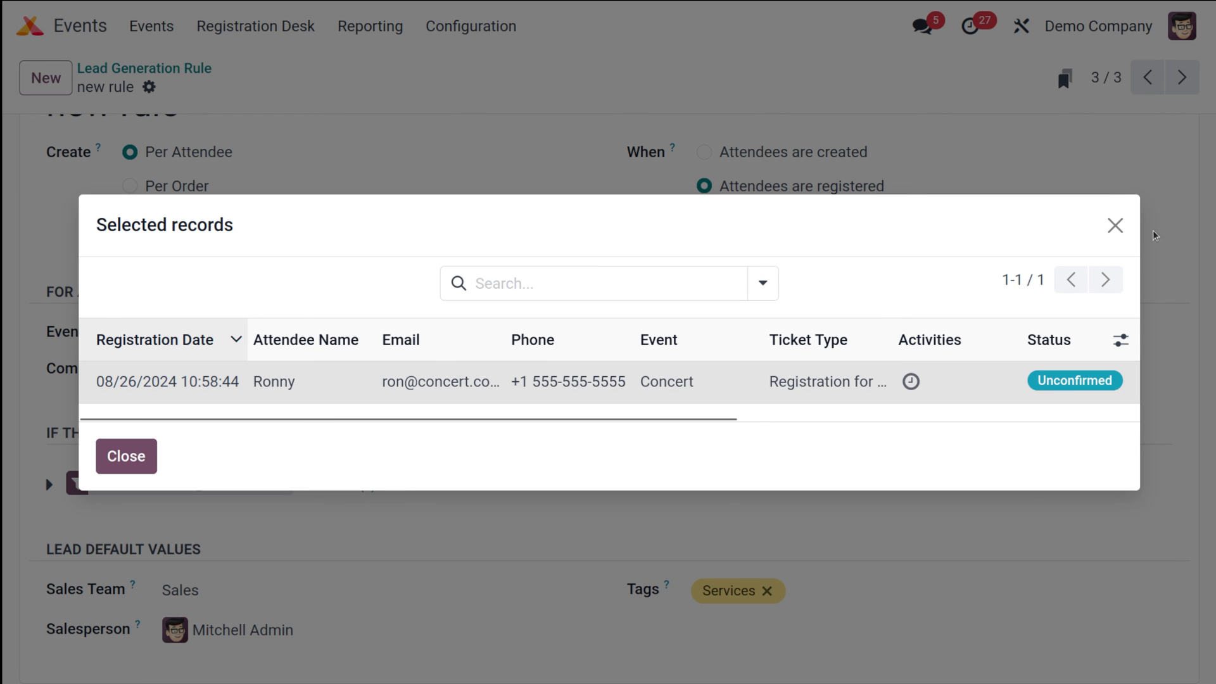
left_click(1116, 226)
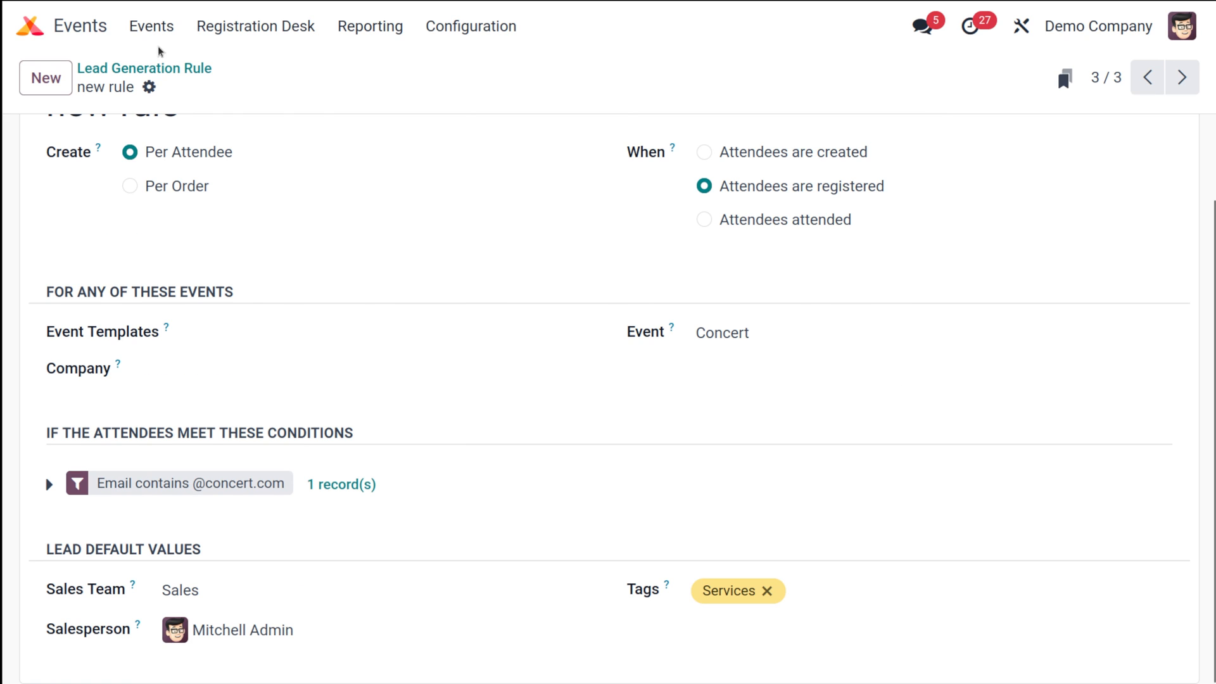
scroll(211, 245, "up", 2)
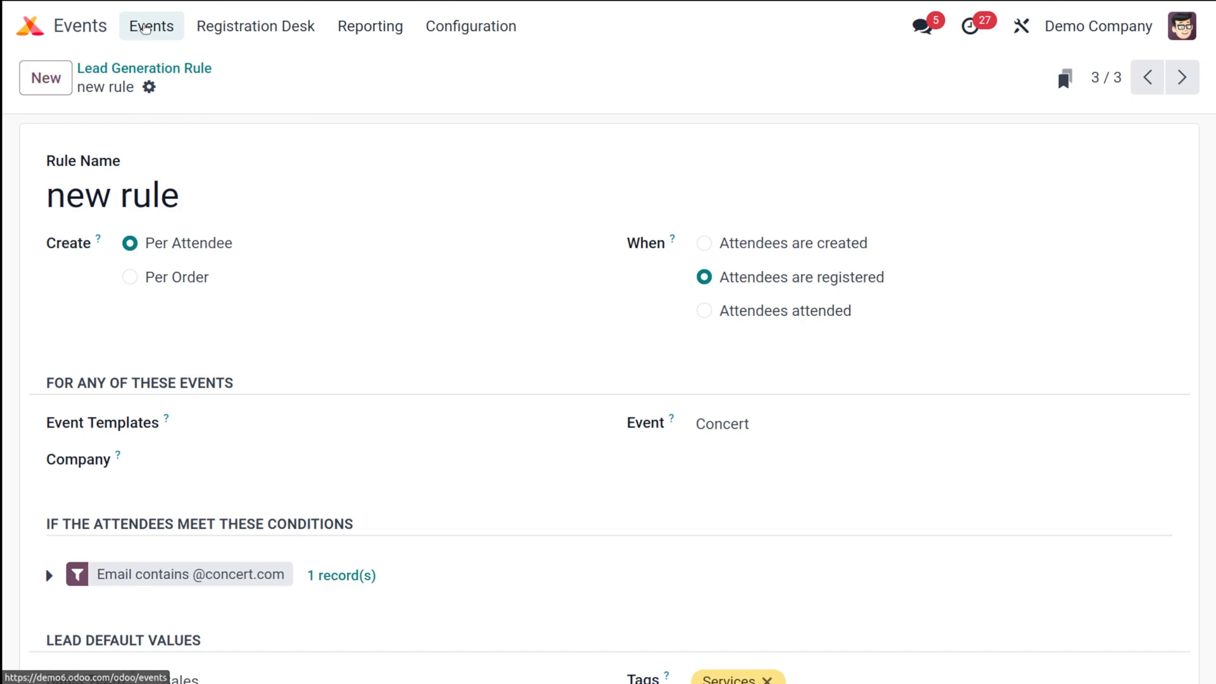
Register for one $30.00 ticket on the Concert event's website page
left_click(151, 26)
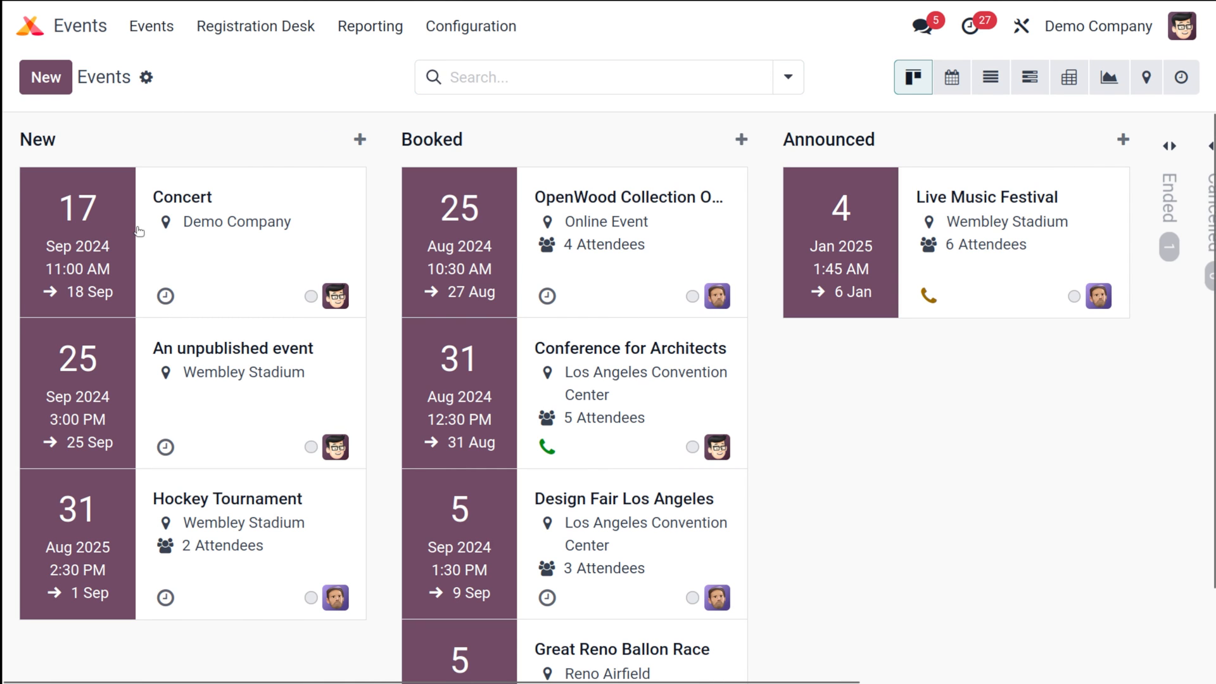
left_click(139, 230)
left_click(442, 78)
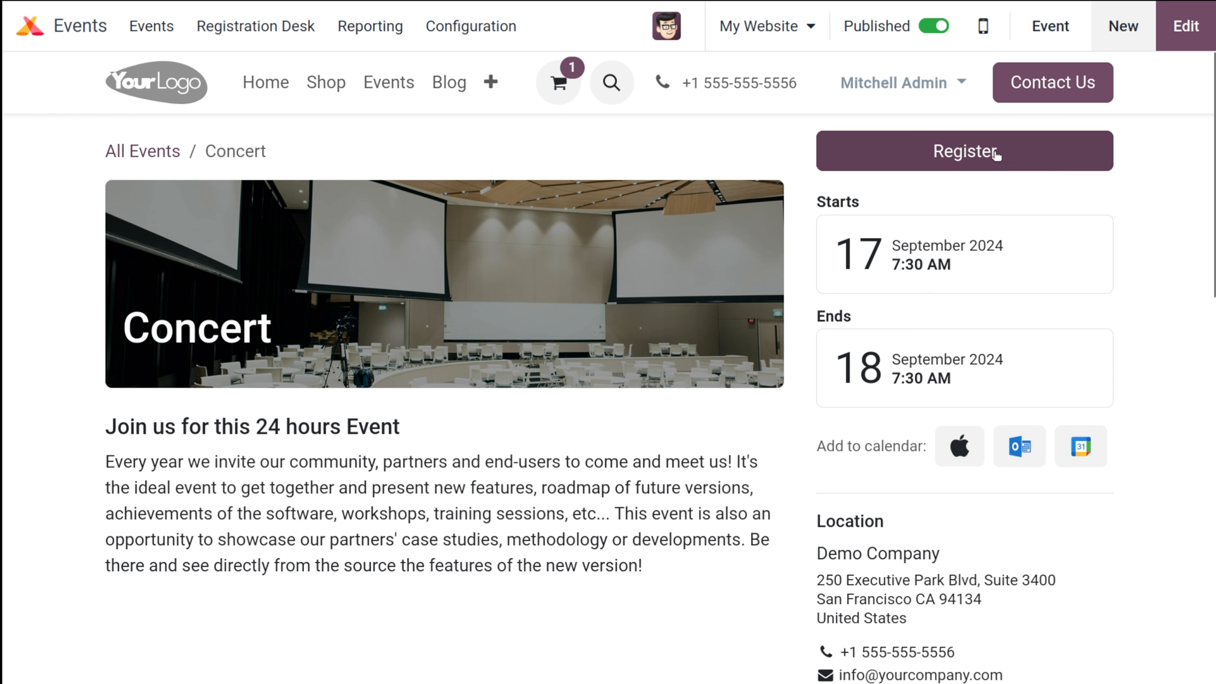
left_click(995, 154)
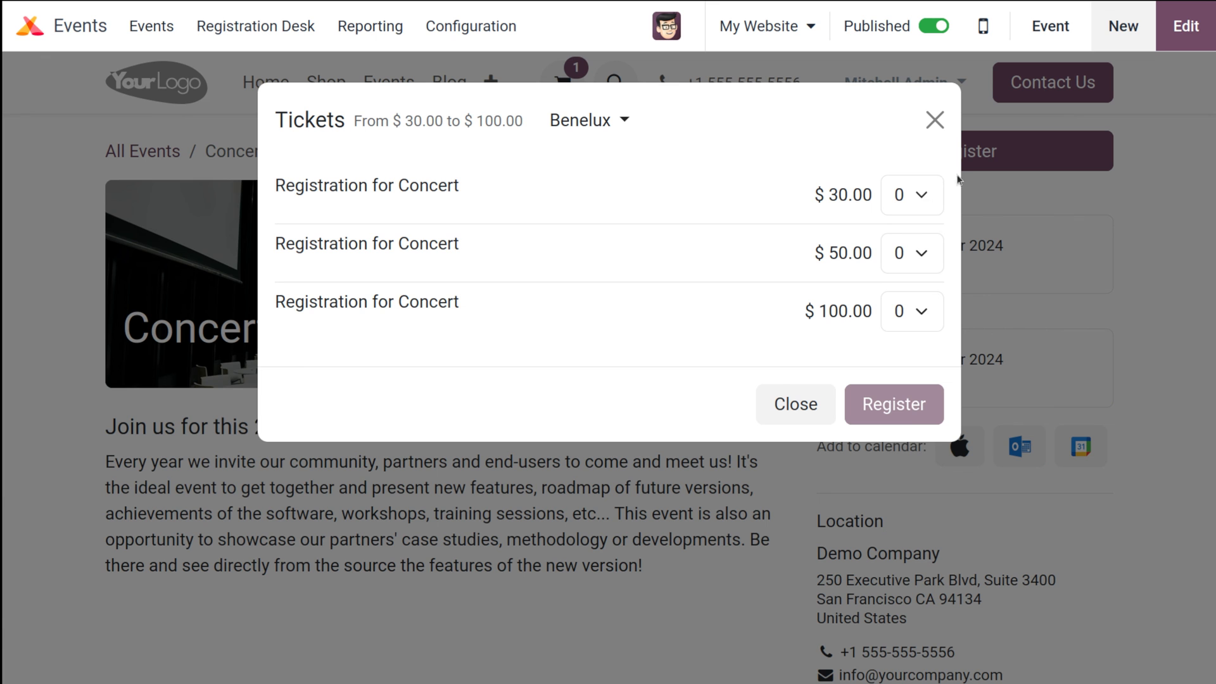
left_click(915, 204)
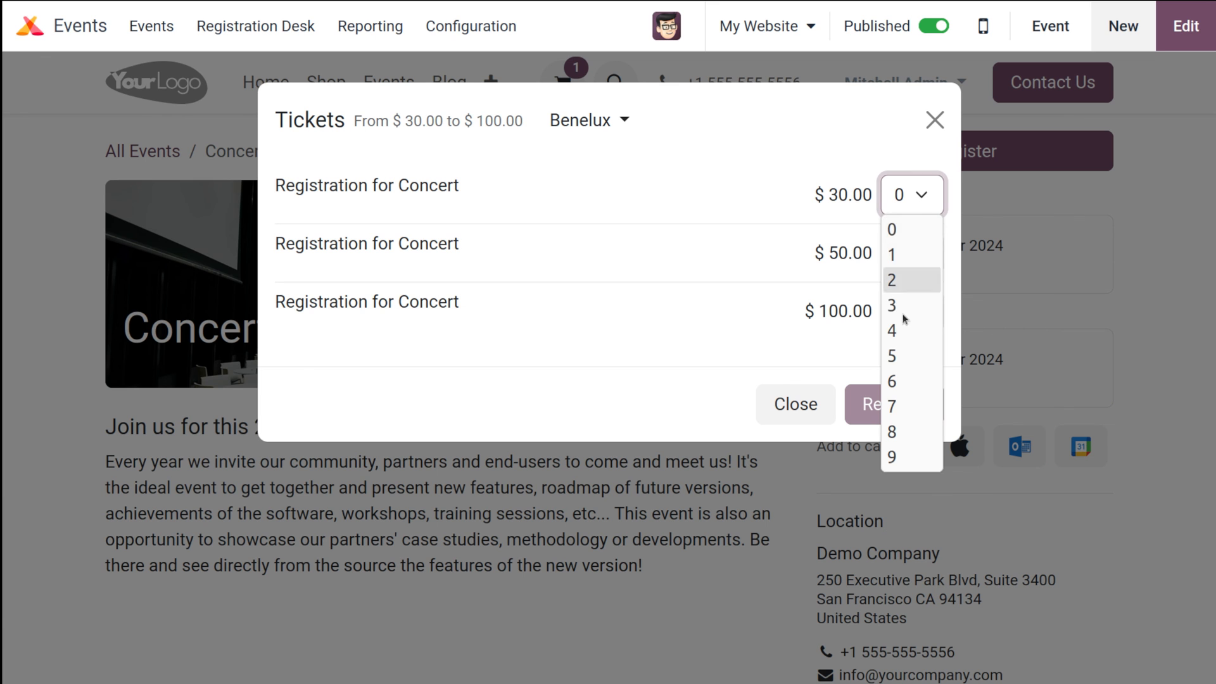
left_click(898, 255)
left_click(921, 393)
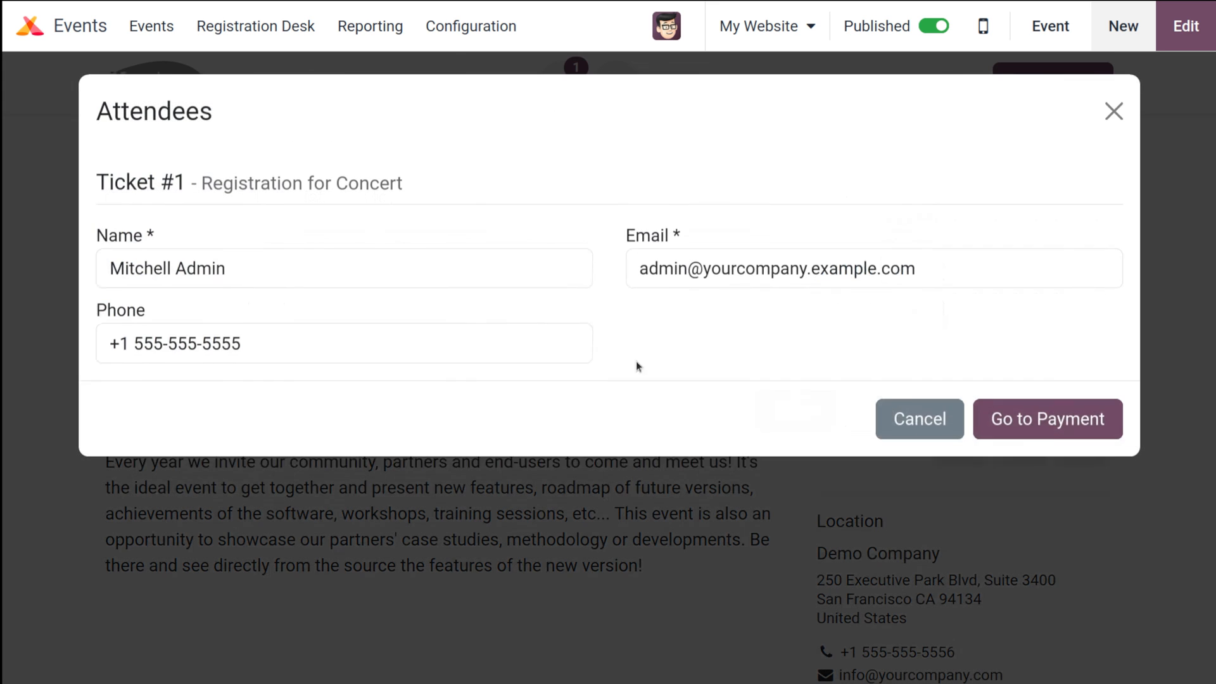
Replace the attendee name with a test name and change the email domain to concert.com
triple_click(186, 279)
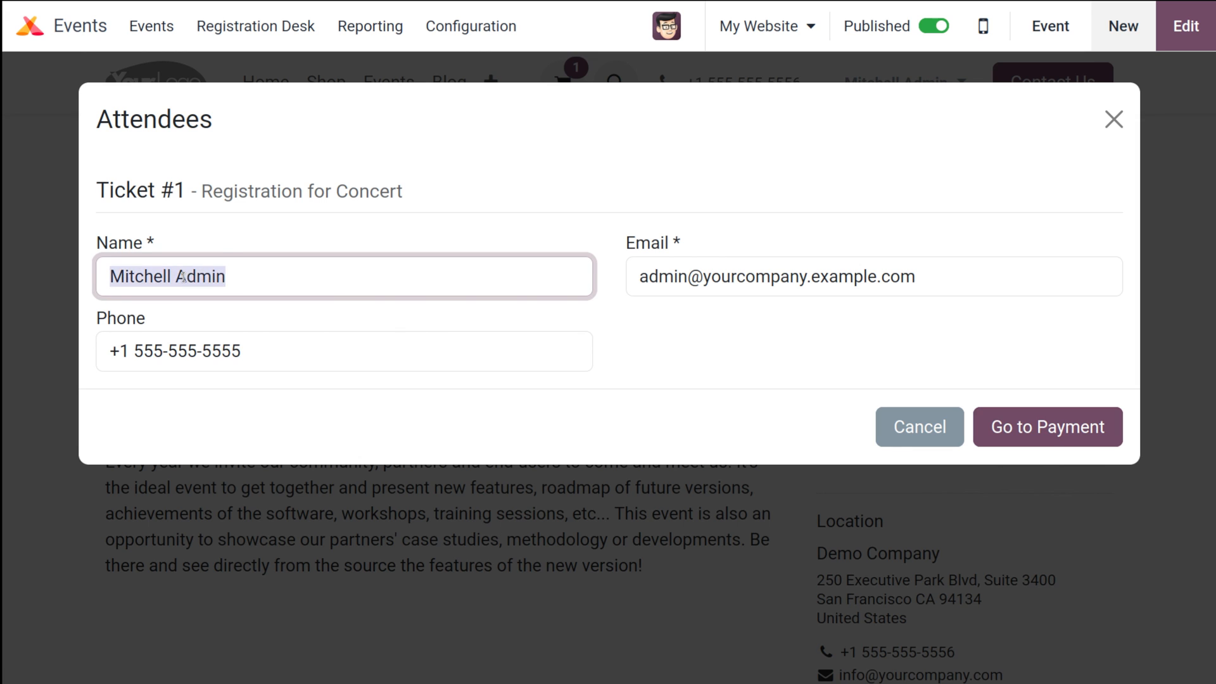
type("jerry")
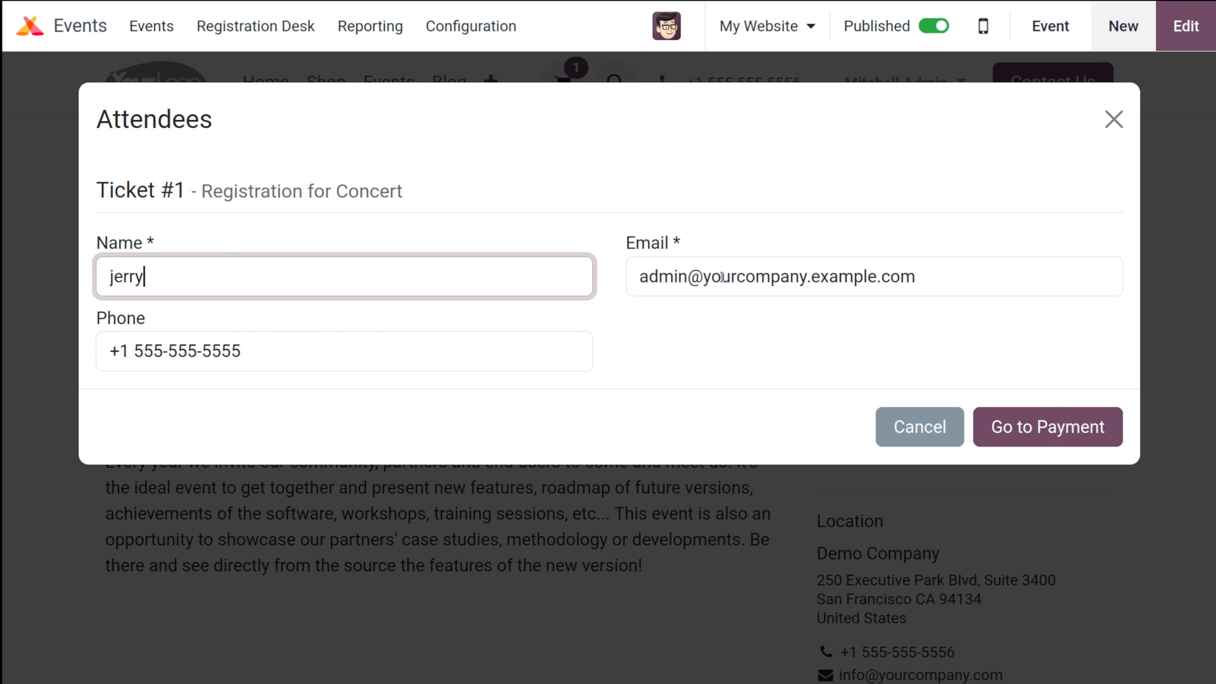
double_click(648, 277)
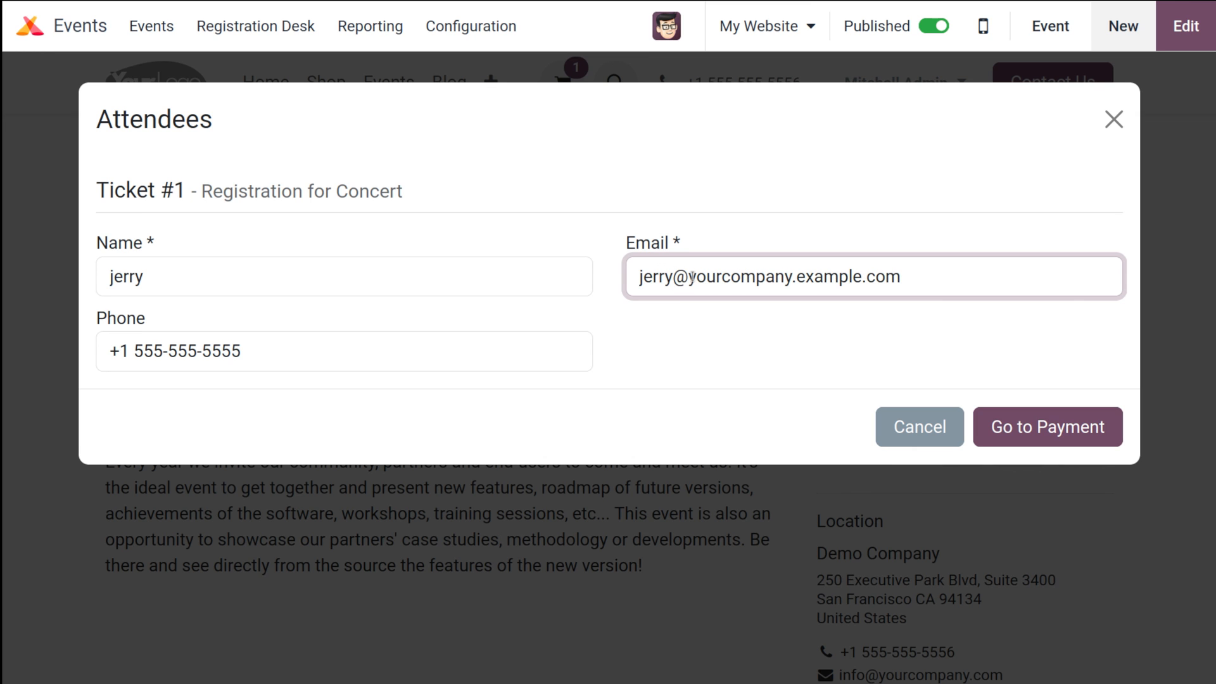
left_click_drag(689, 277, 849, 276)
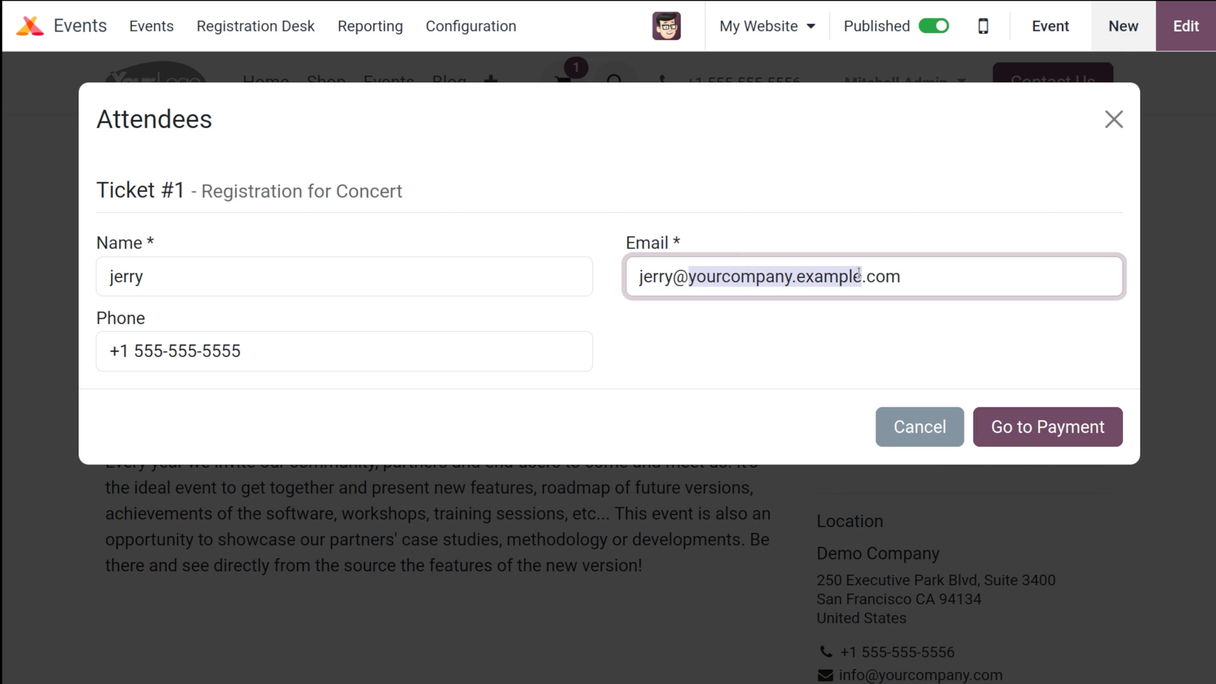
type("concert")
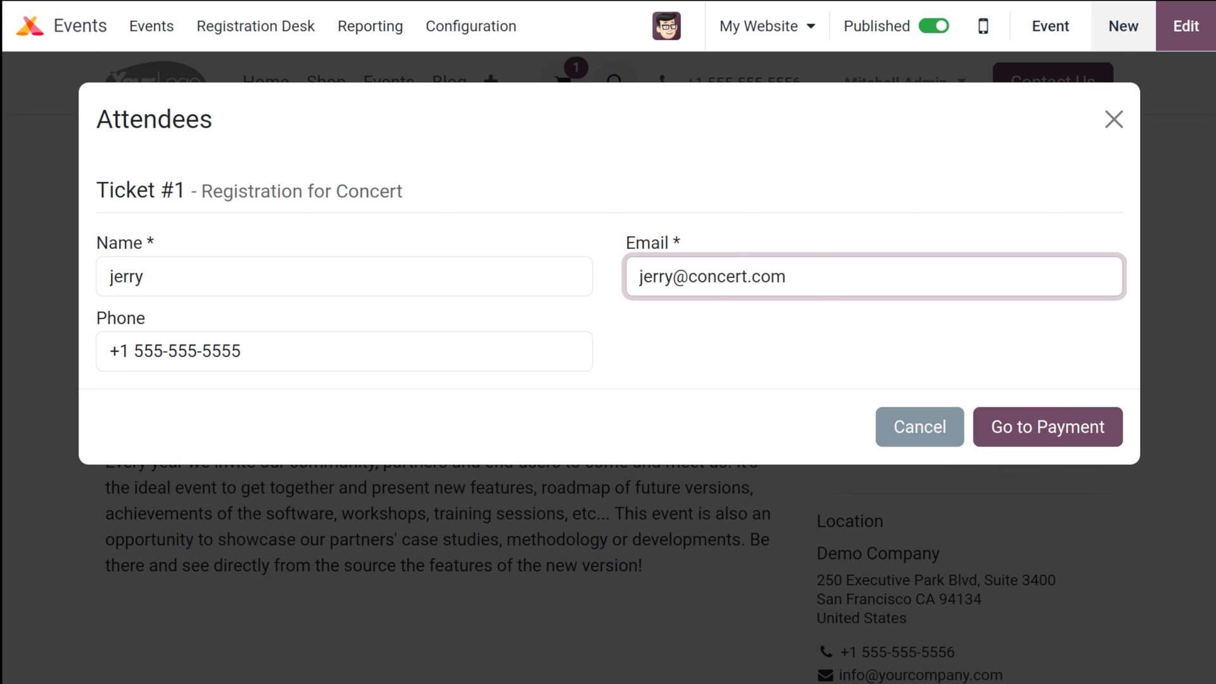
Pay for the Concert ticket order with the Demo provider and reach the confirmation
left_click(1054, 425)
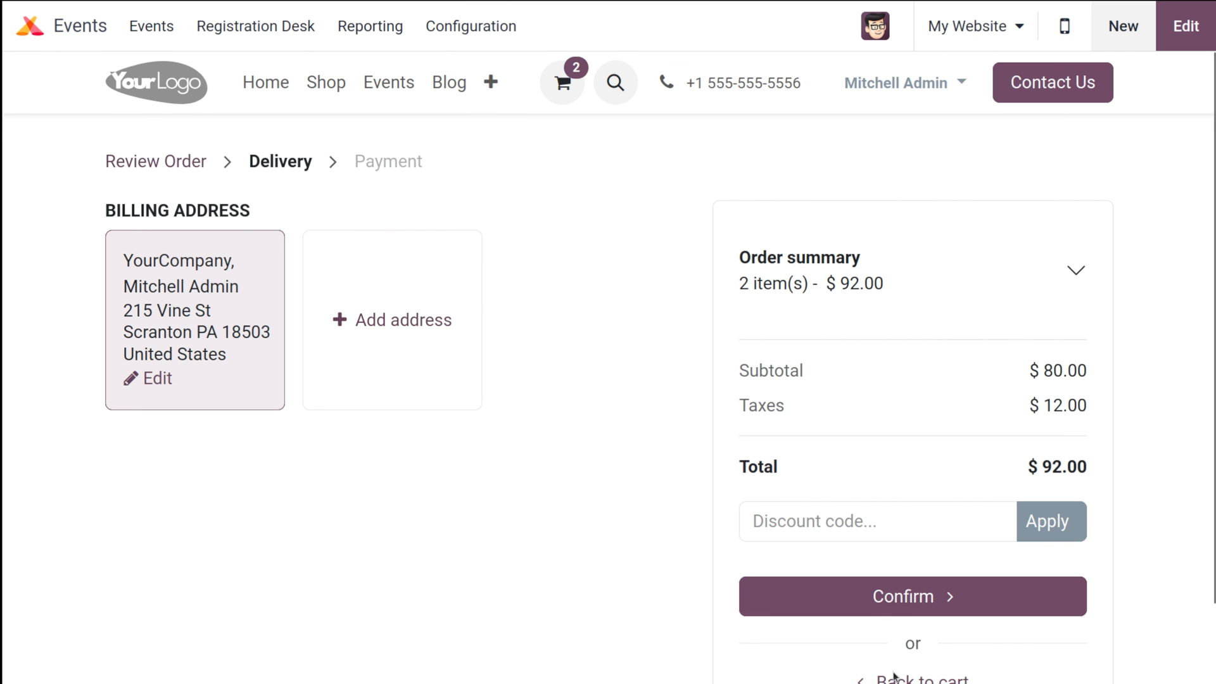
left_click(924, 592)
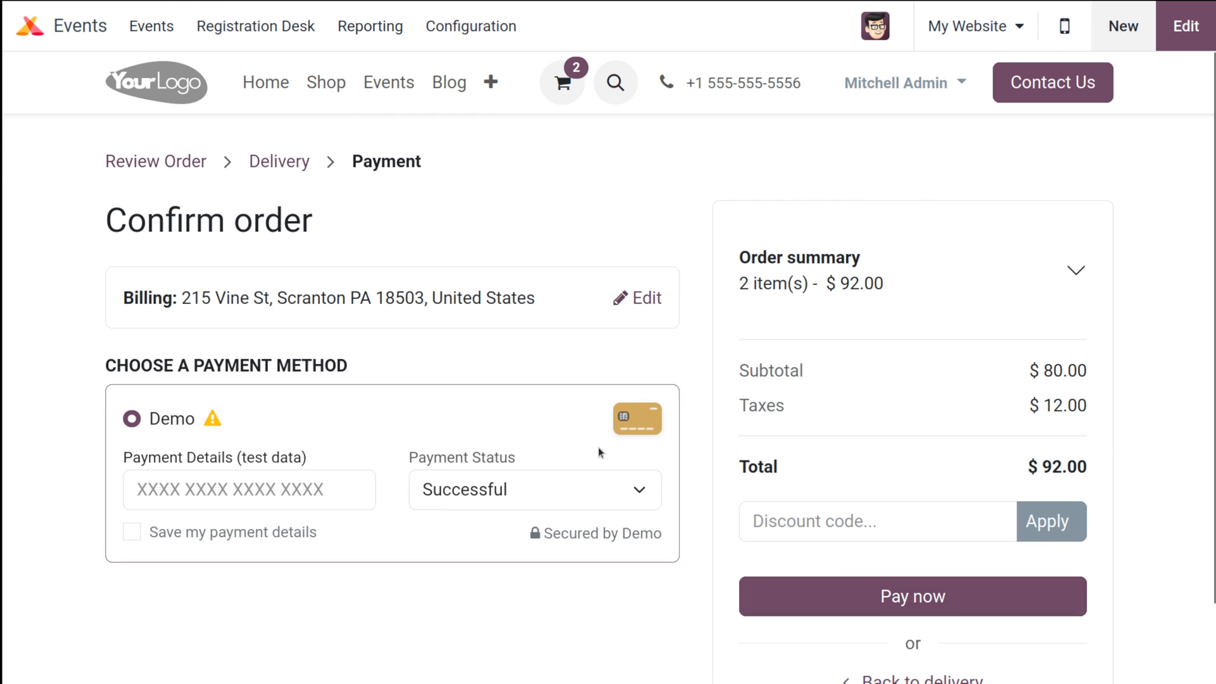
left_click(882, 597)
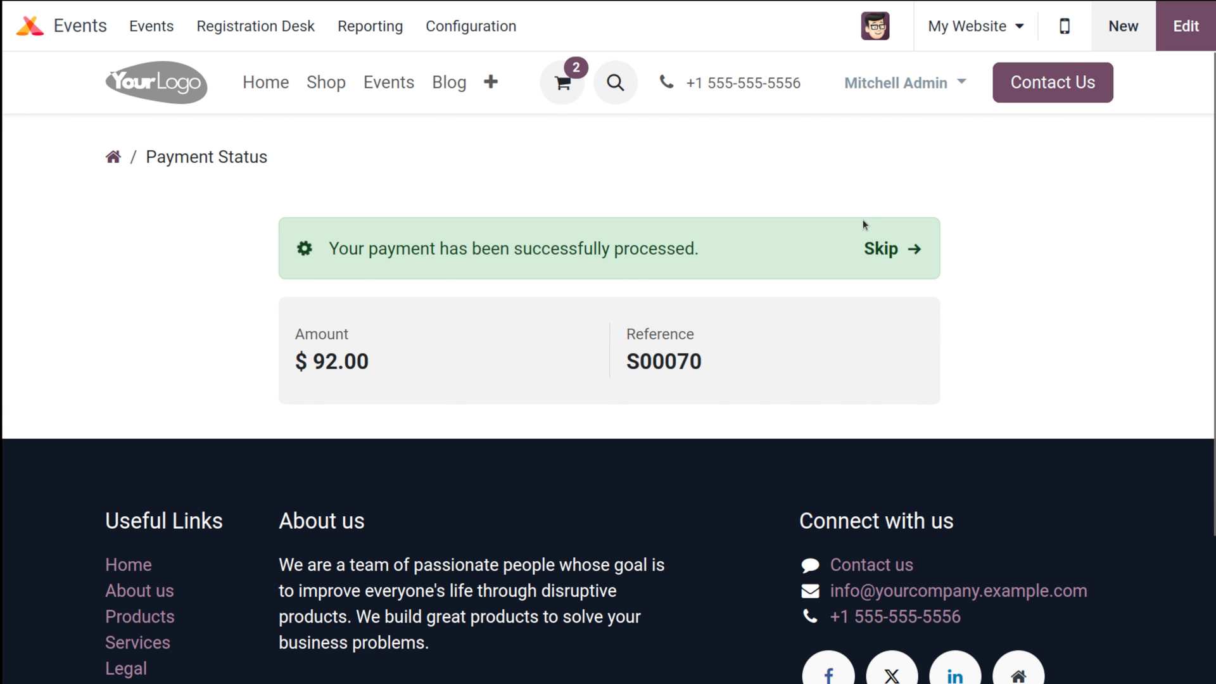
left_click(880, 253)
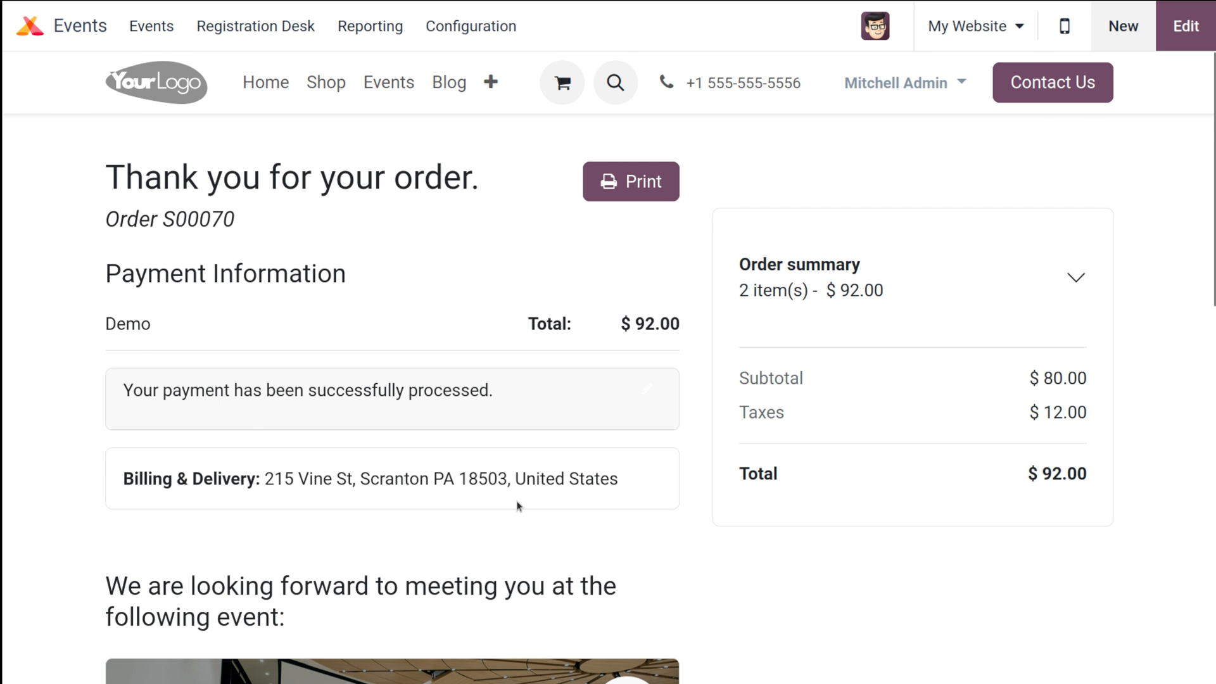
Review the thank-you page showing the 2-item, $92.00 paid order
scroll(517, 505, "down", 8)
scroll(516, 505, "up", 8)
scroll(516, 504, "down", 10)
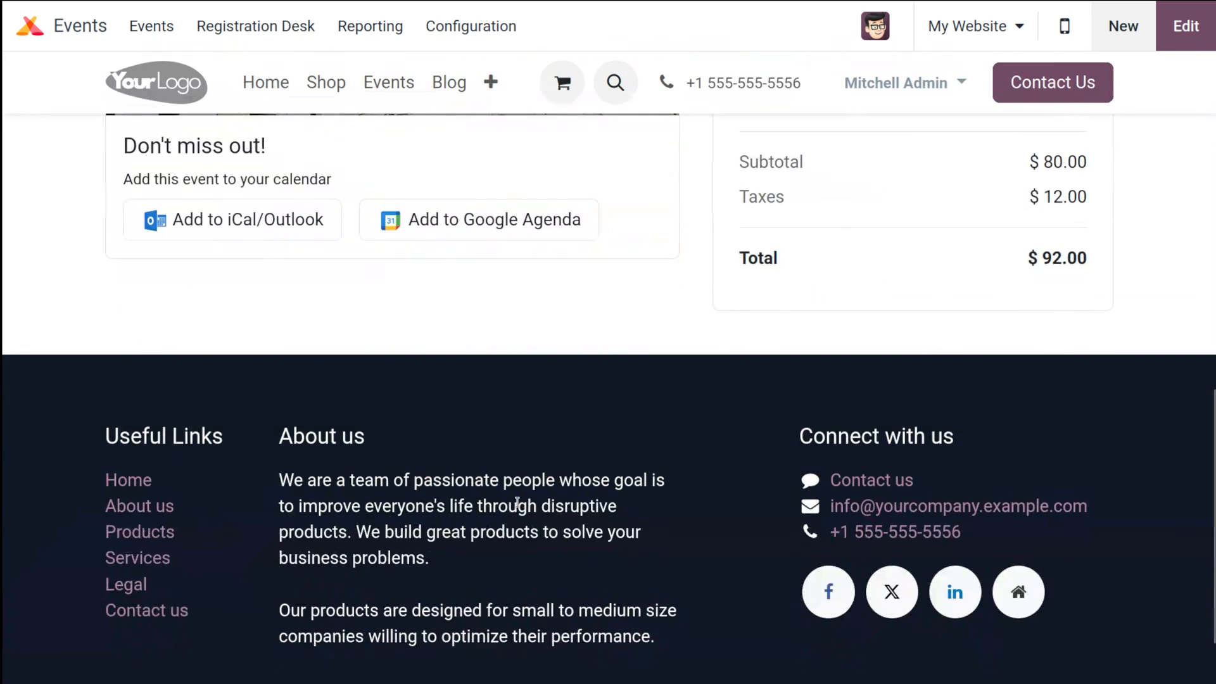
scroll(517, 505, "up", 5)
scroll(517, 505, "up", 5)
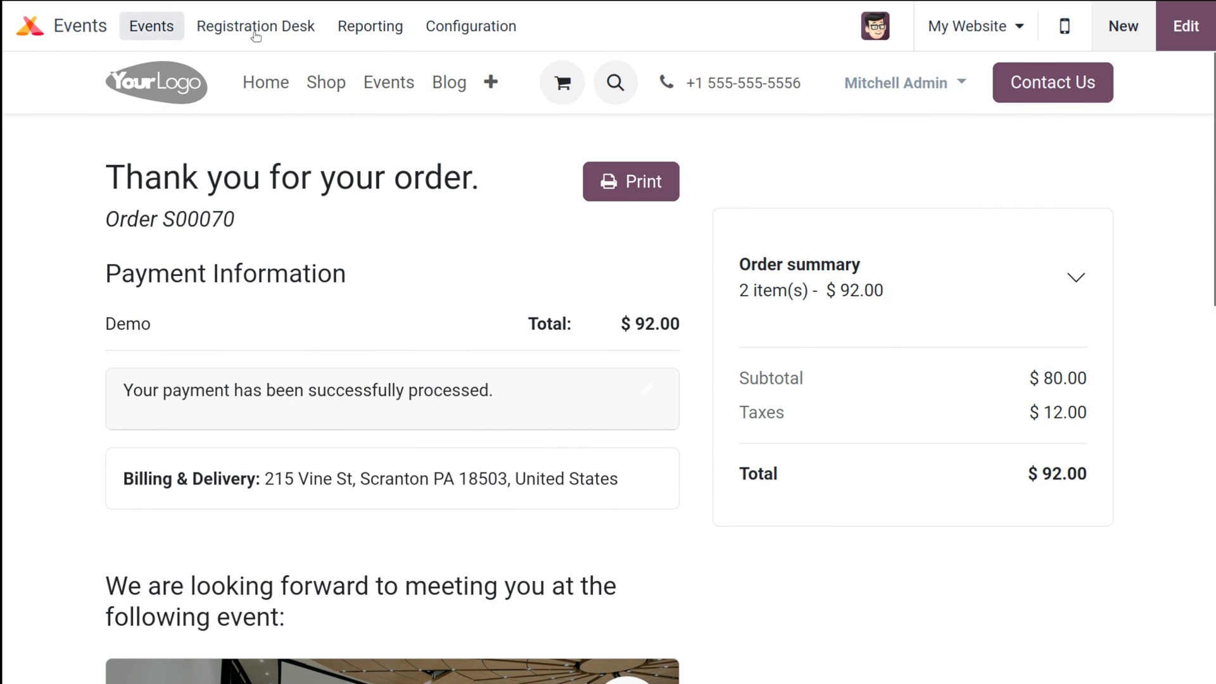
left_click(470, 26)
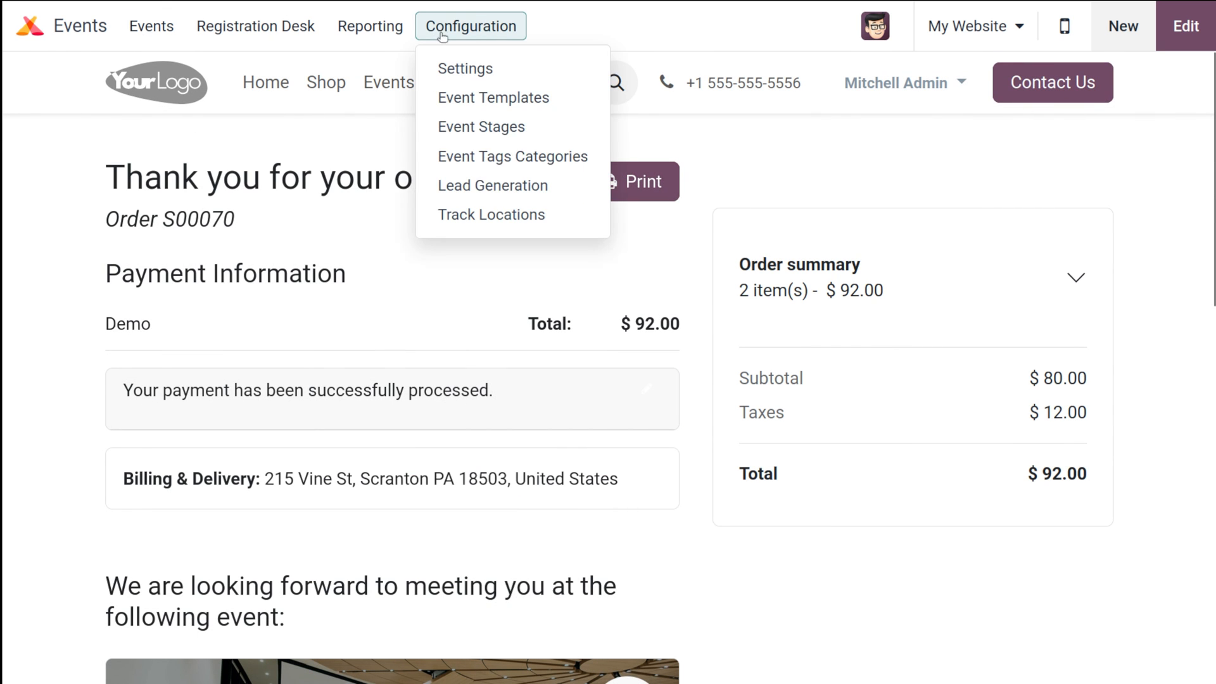
left_click(493, 185)
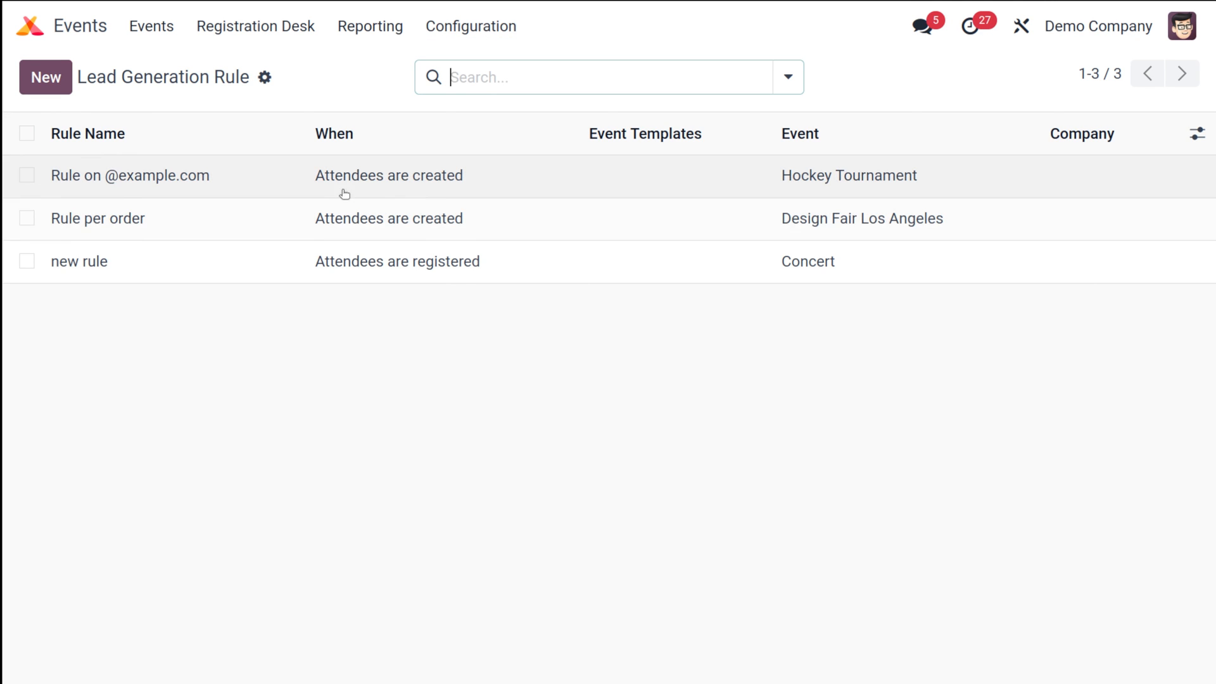
left_click(220, 263)
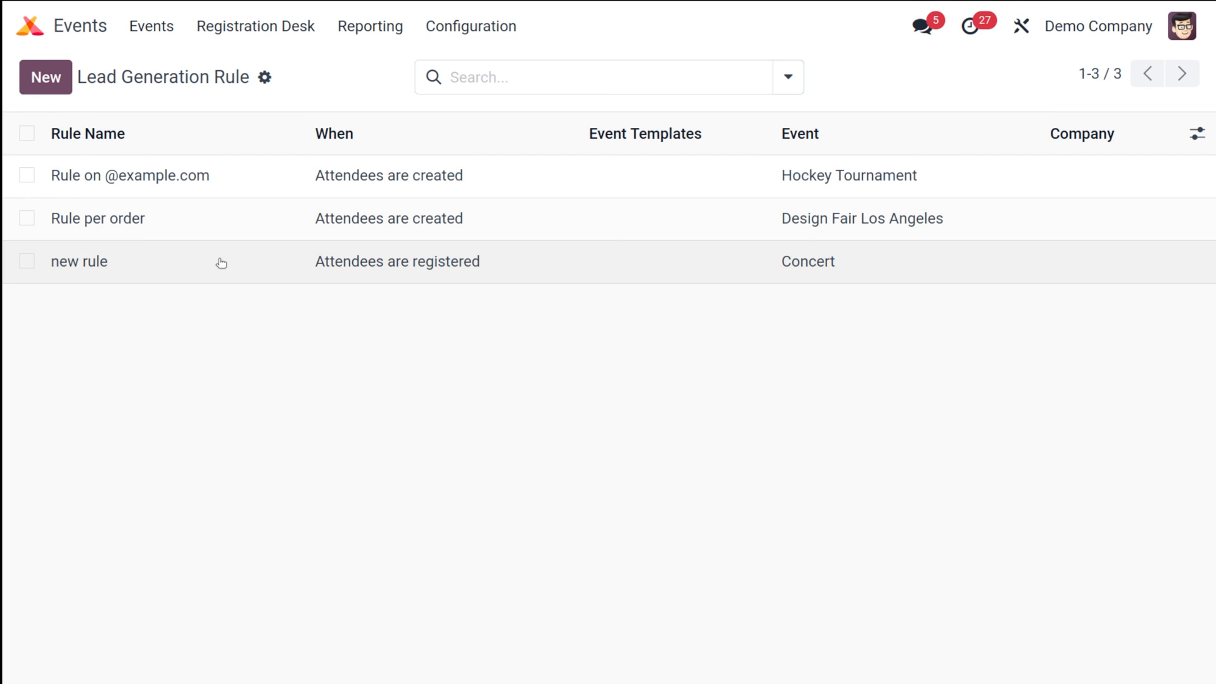
scroll(426, 503, "down", 3)
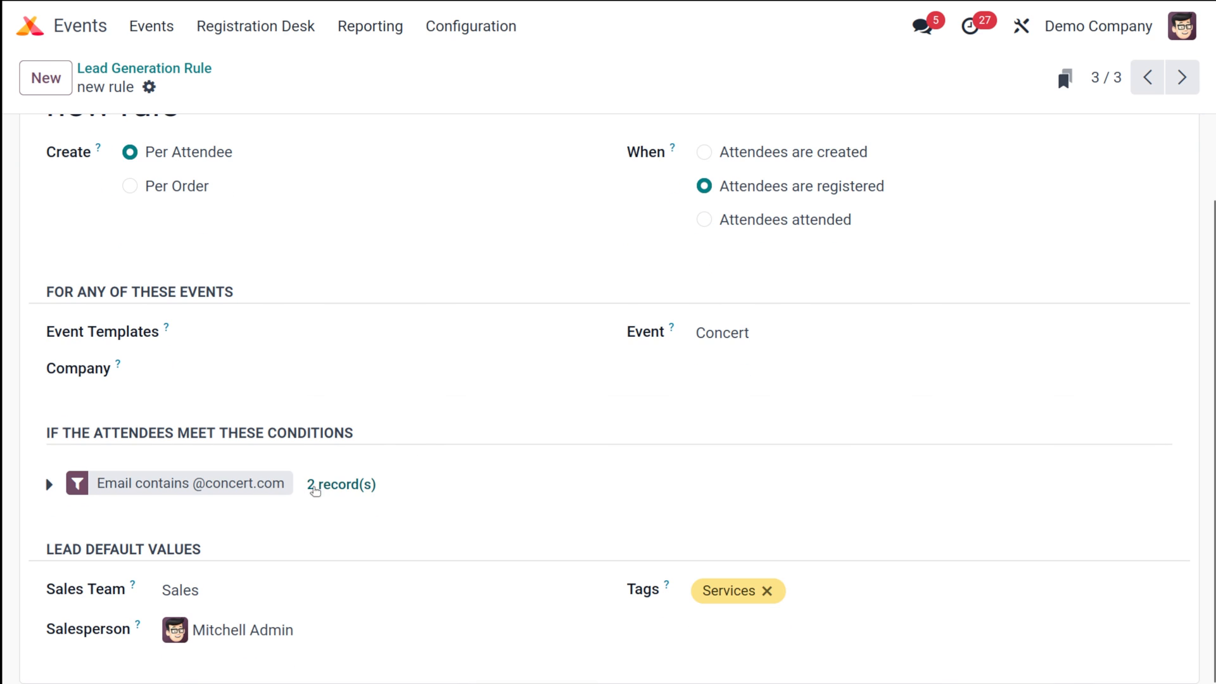
left_click(342, 485)
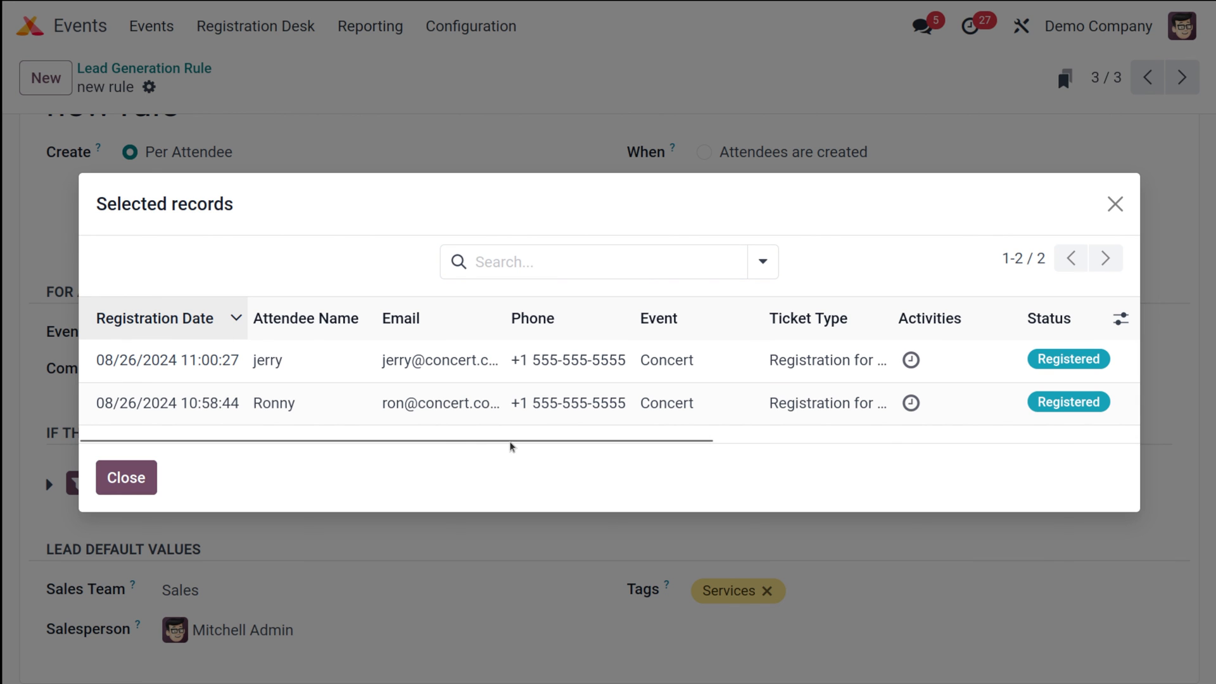
left_click_drag(512, 448, 553, 442)
left_click(601, 439)
left_click(131, 475)
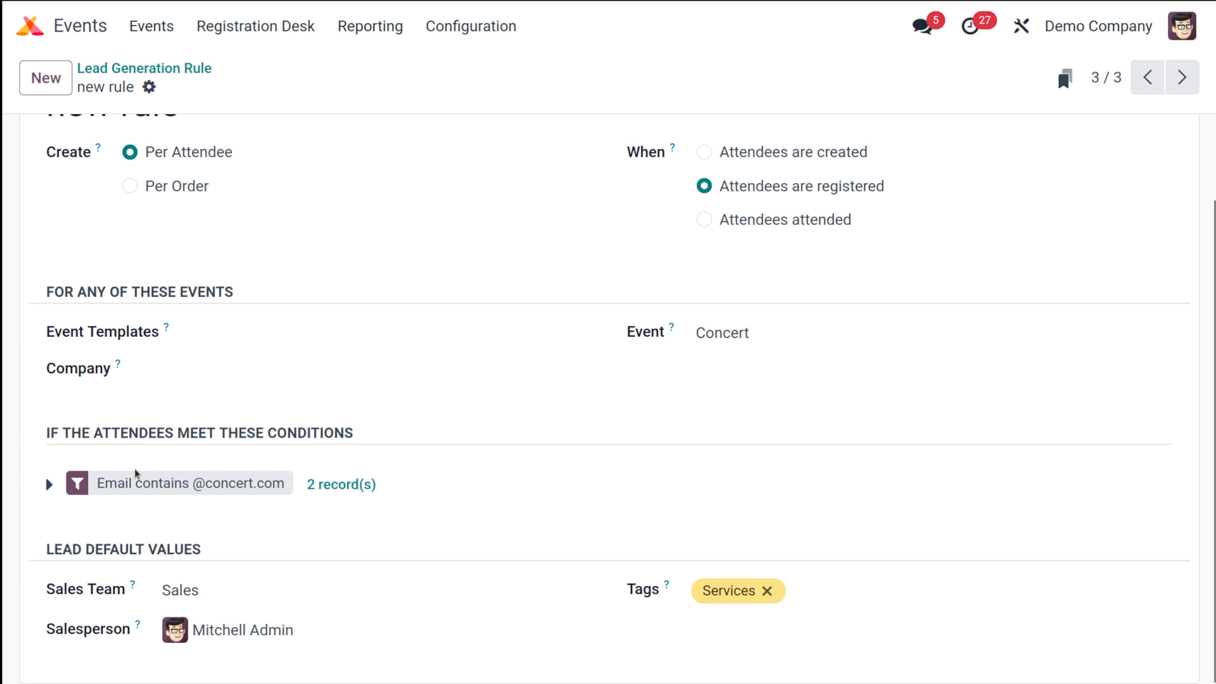